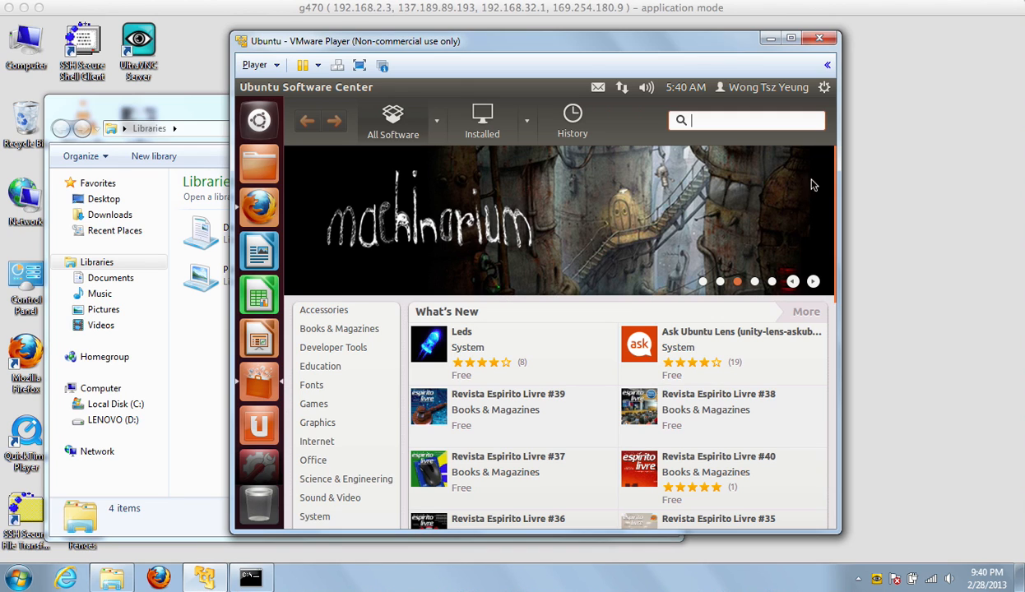
Search Software Center for samba and start installing the SMB/CIFS file, print, and login server.
left_click(208, 111)
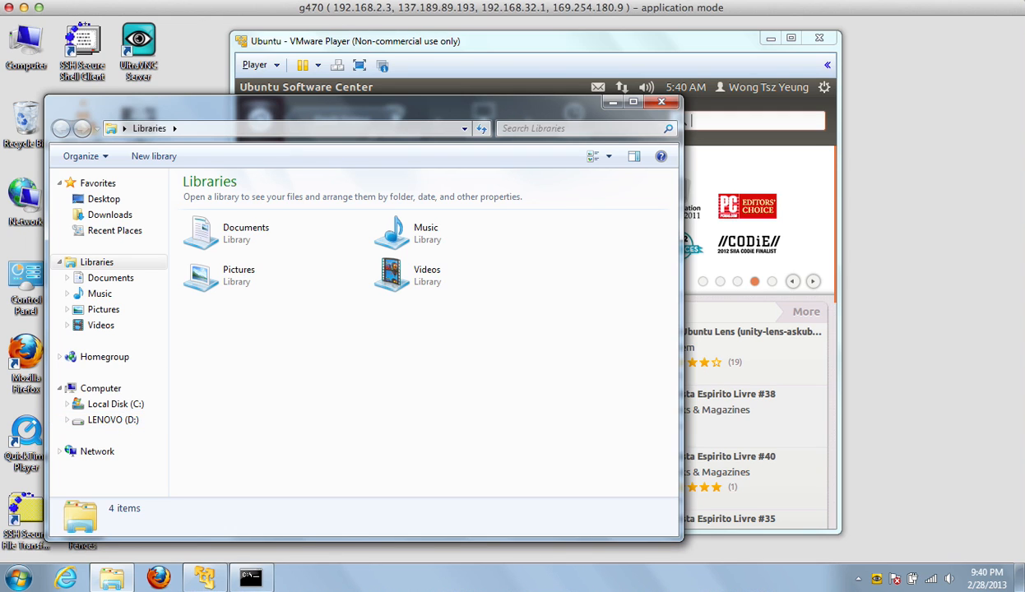
left_click(434, 46)
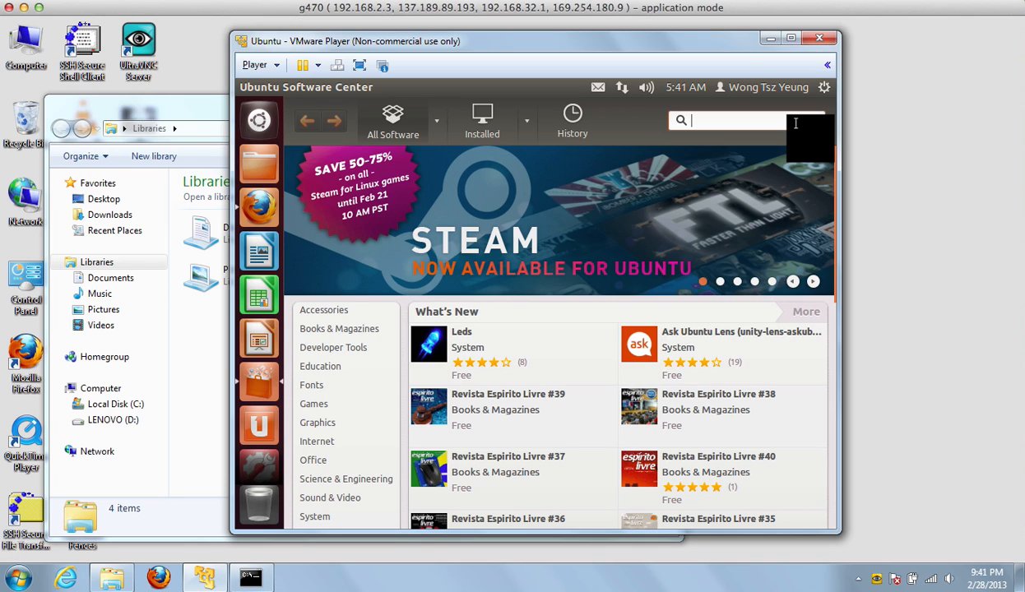
type("samba")
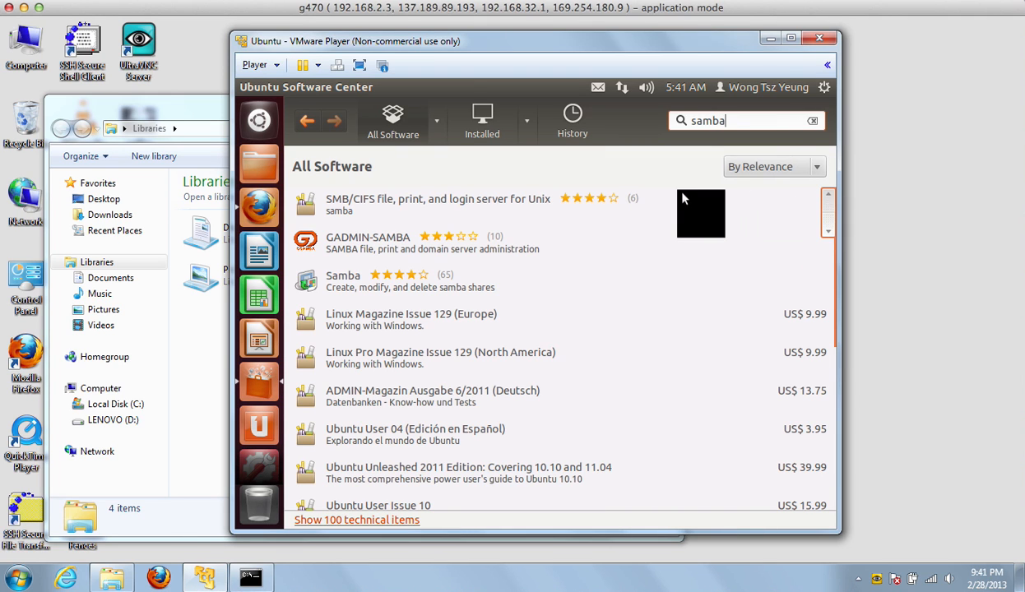
left_click(519, 205)
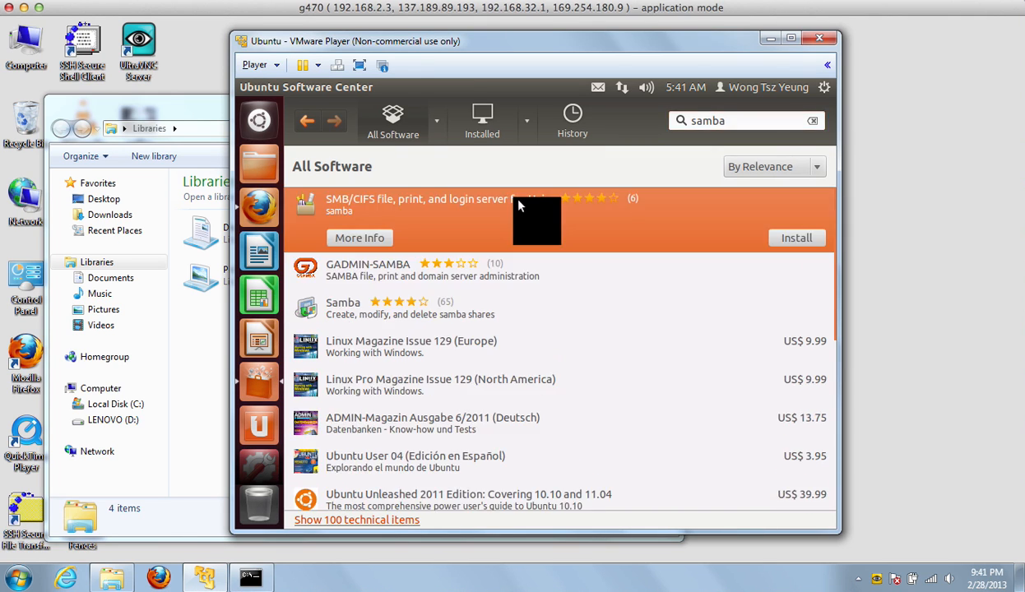
left_click(792, 241)
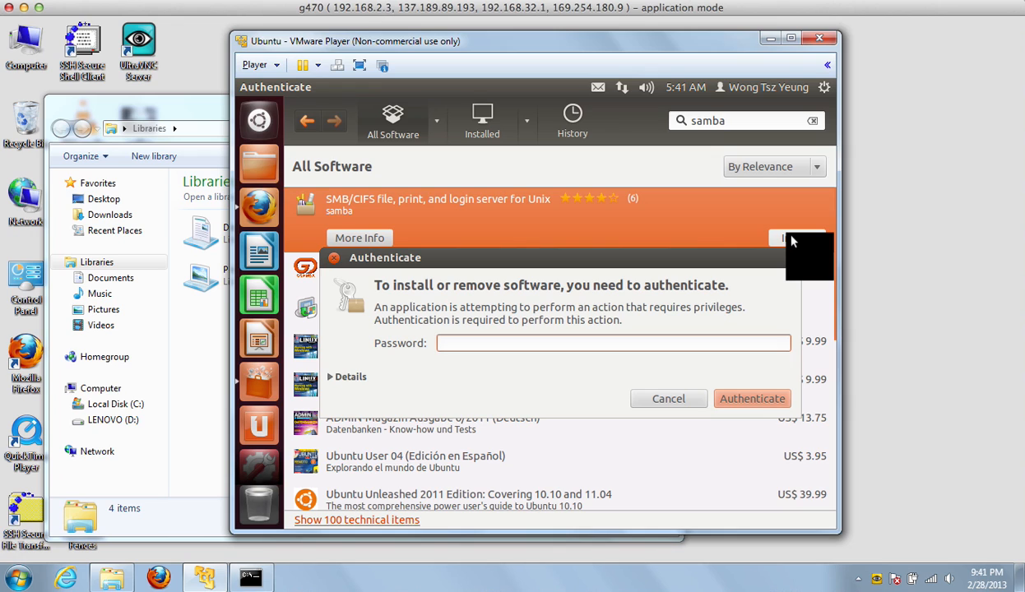
Authenticate with the account password so the samba server installation completes.
type("********")
key("Return")
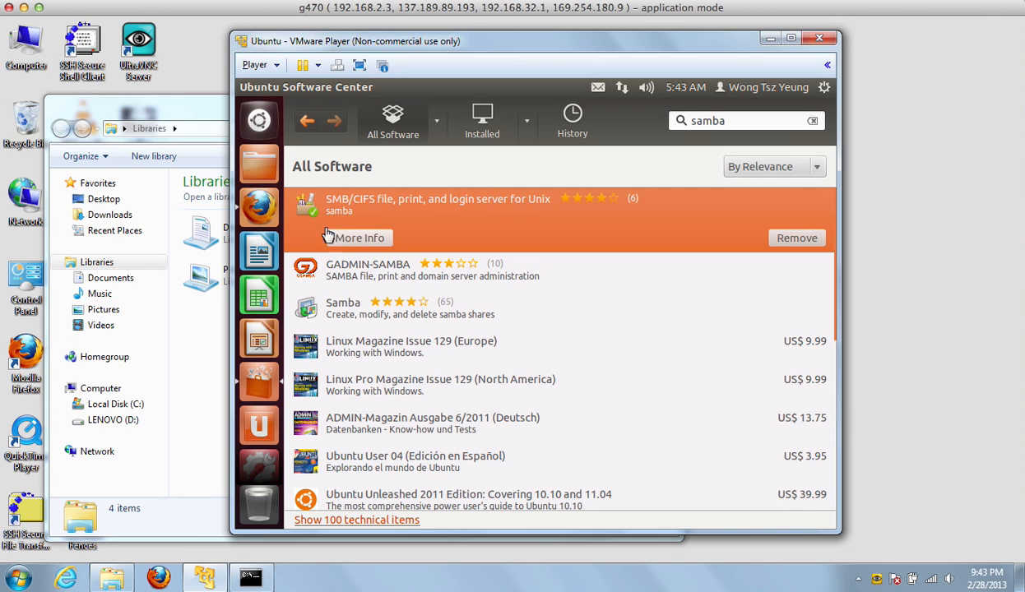
Replace the search with swat and install the Samba Web Administration Tool.
left_click(742, 125)
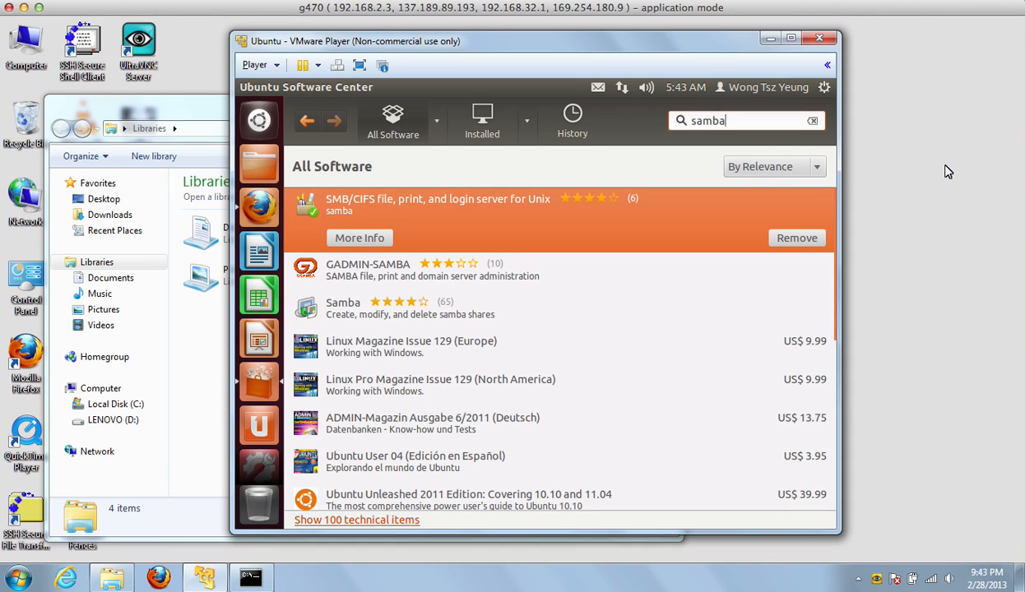
key("BackSpace")
key("BackSpace")
key("BackSpace")
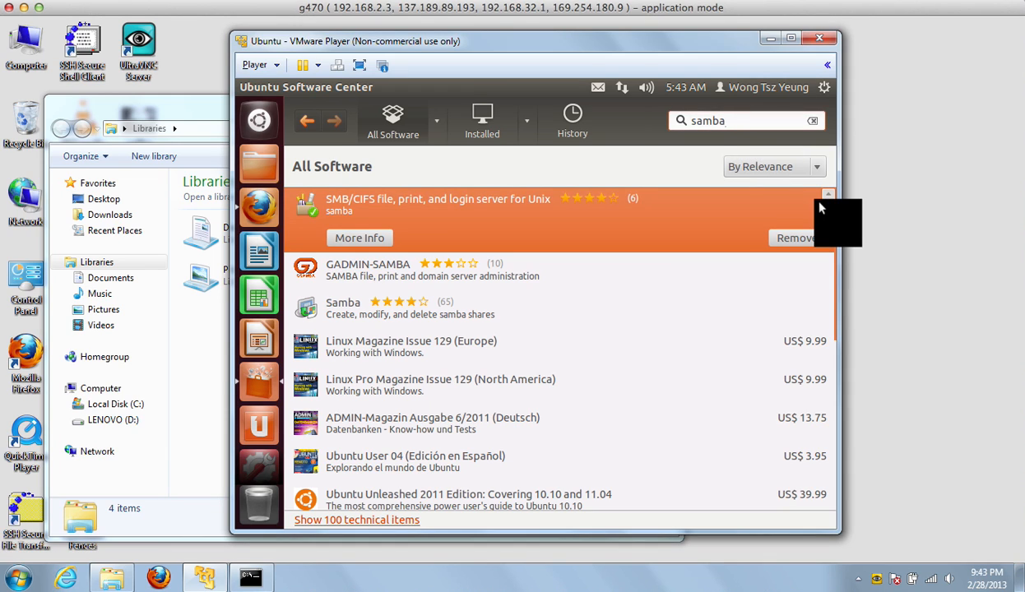
key("BackSpace")
key("BackSpace")
type("swat")
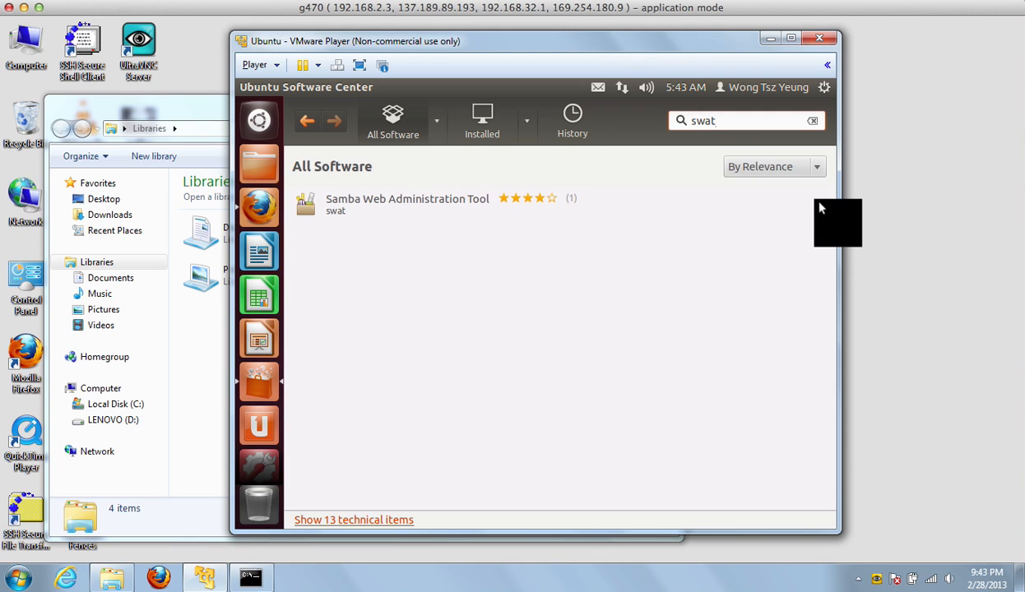
left_click(480, 216)
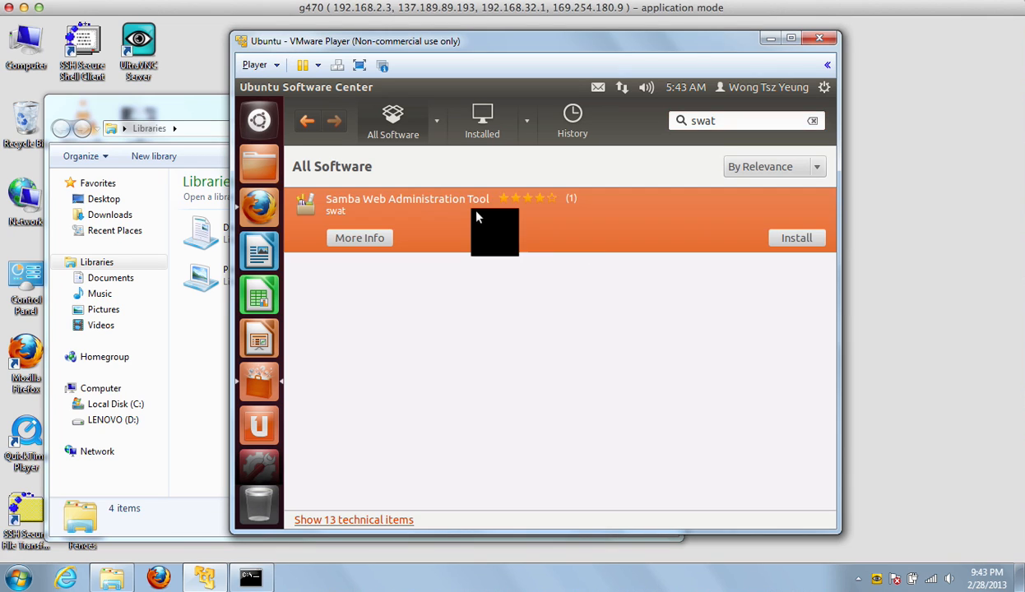
left_click(795, 240)
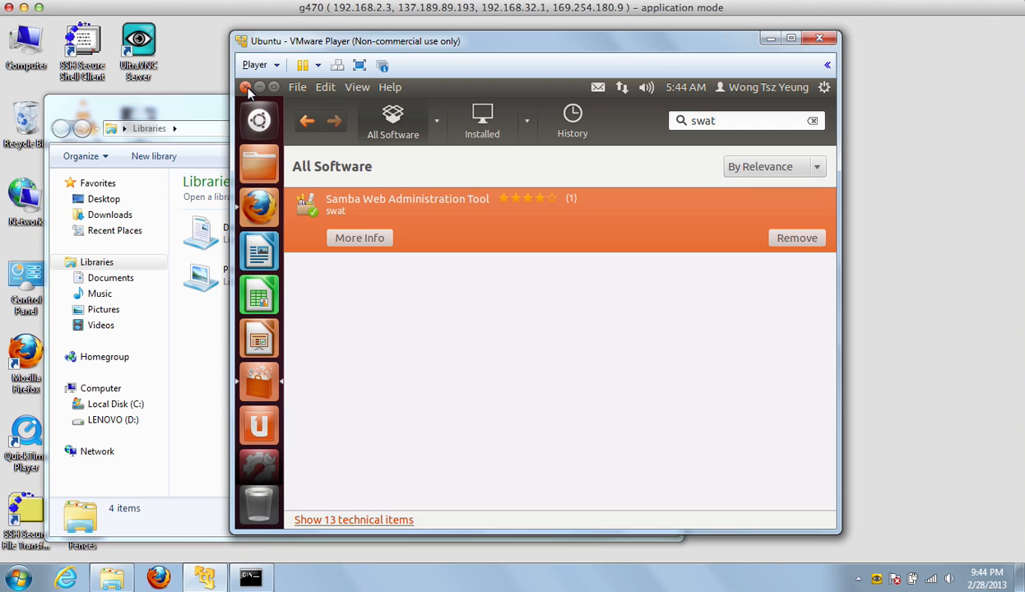
Close Software Center, exit the old shell, and launch a fresh Terminal from the Dash.
left_click(246, 88)
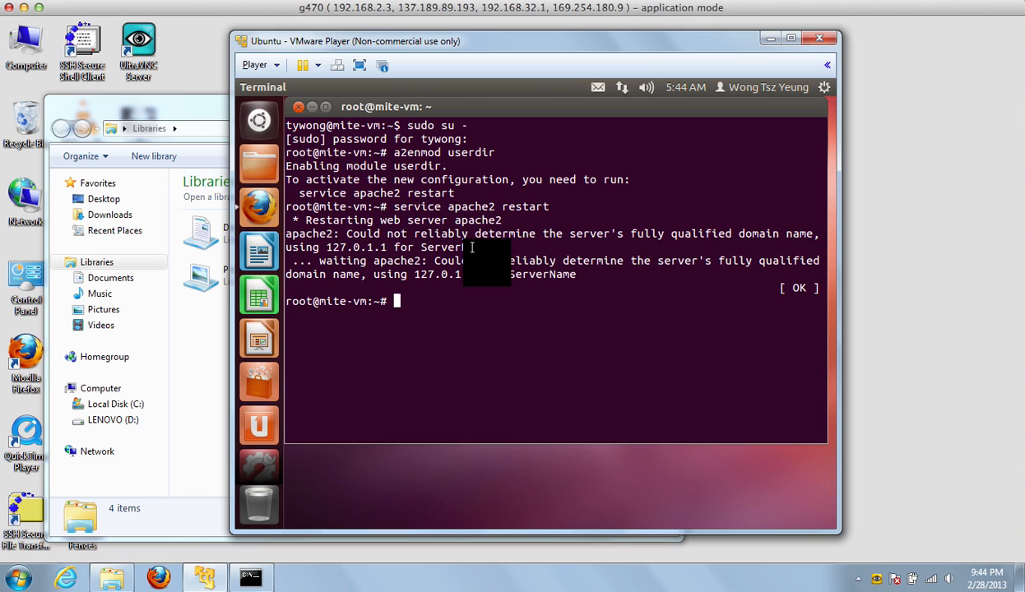
key("ctrl+d")
type("d")
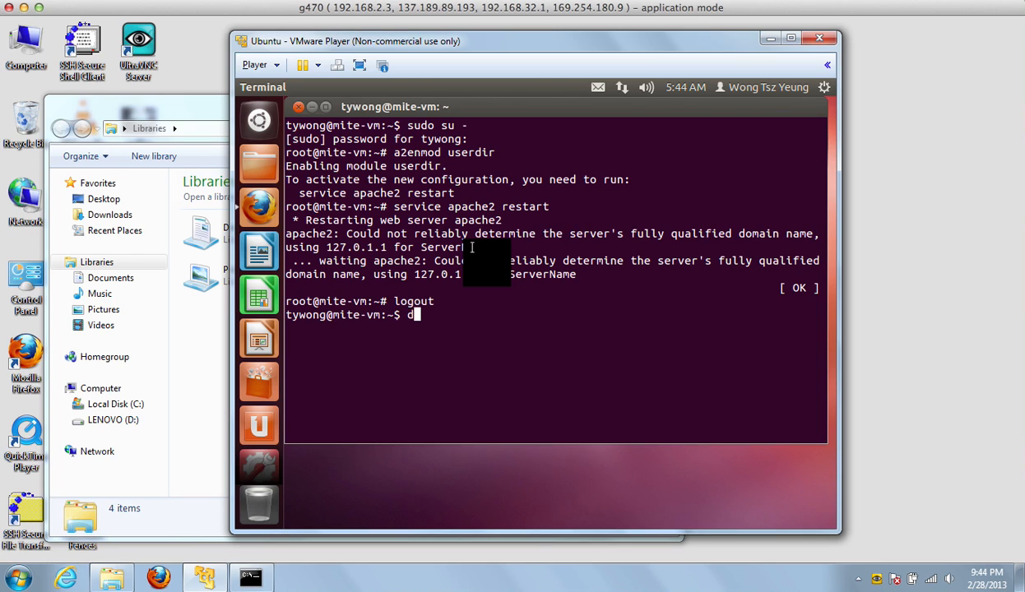
key("ctrl+d")
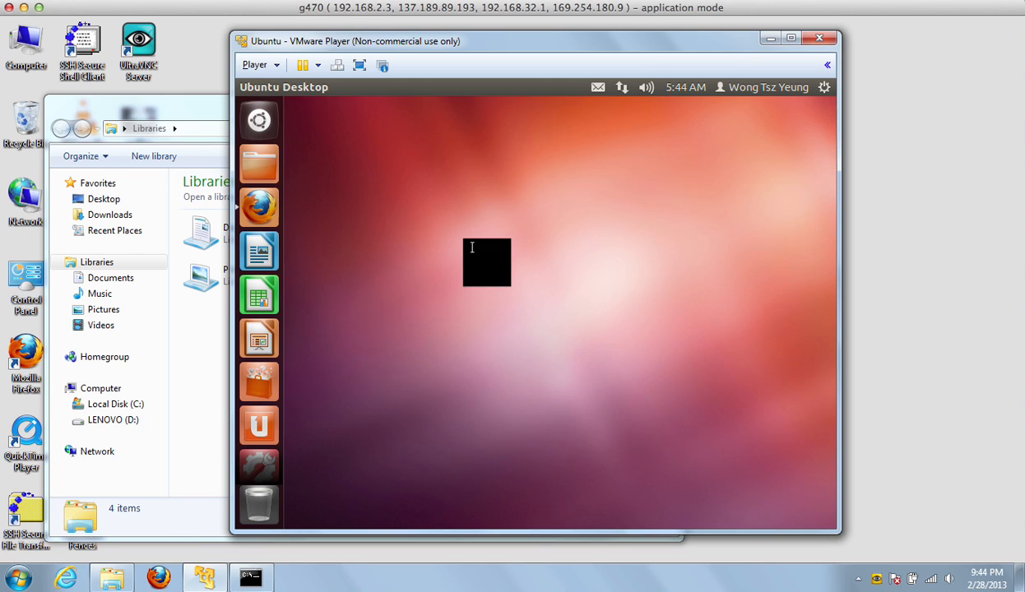
left_click(260, 121)
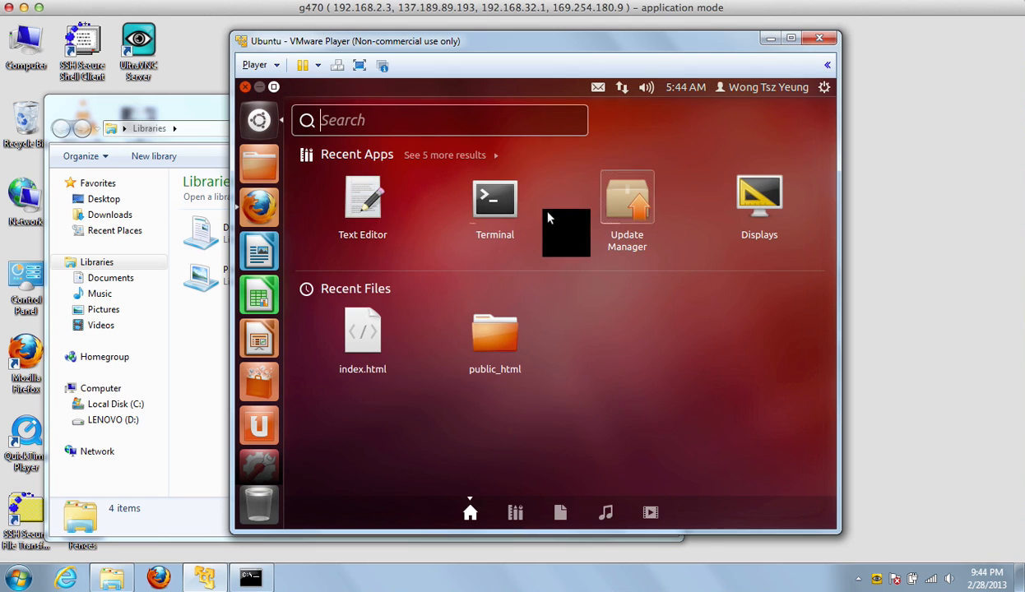
left_click(509, 205)
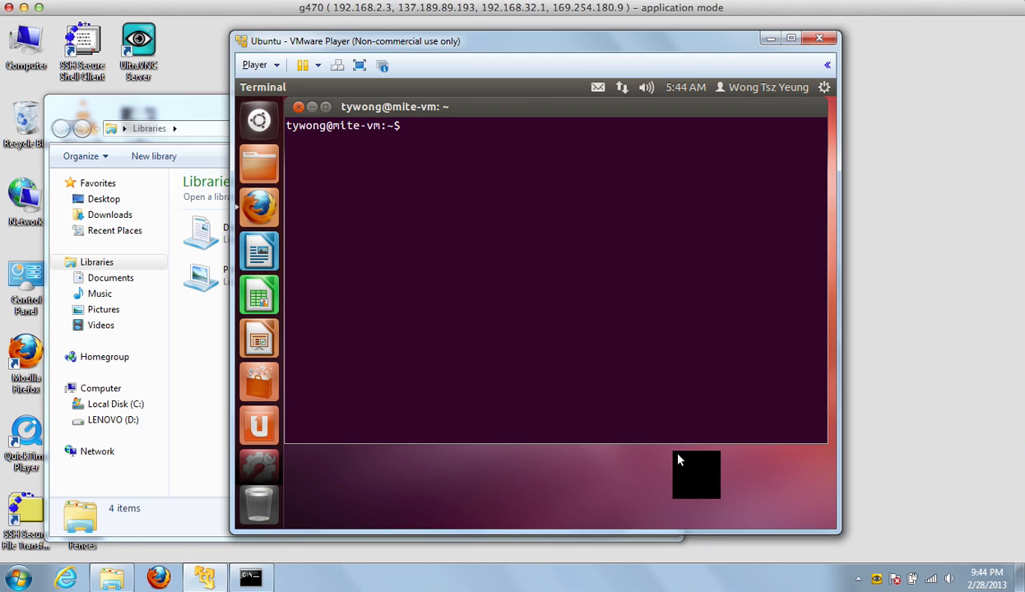
Become root with sudo su - and set a new UNIX password with passwd.
type("sudo su -")
key("Return")
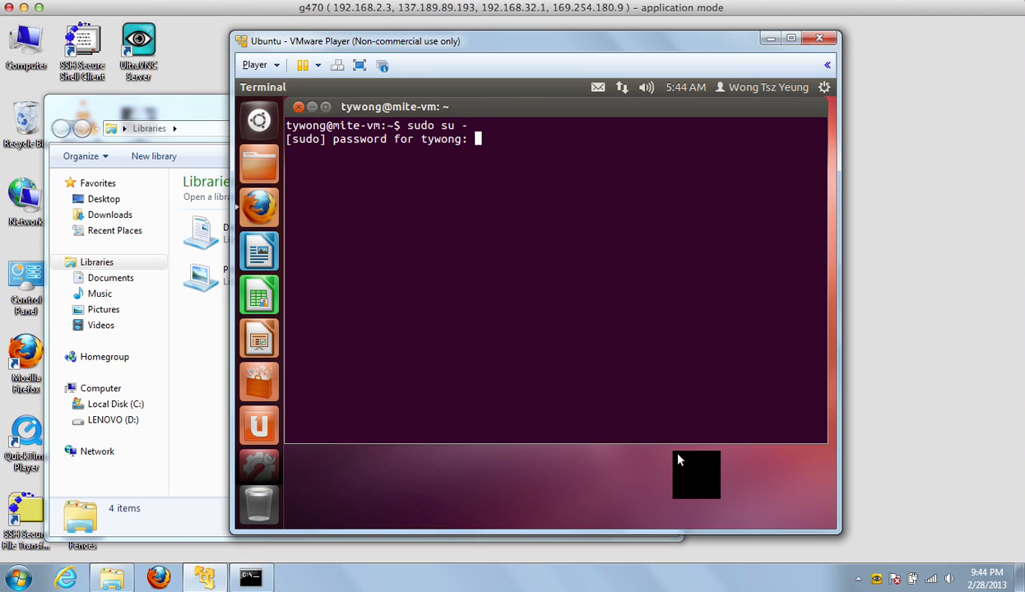
key("Return")
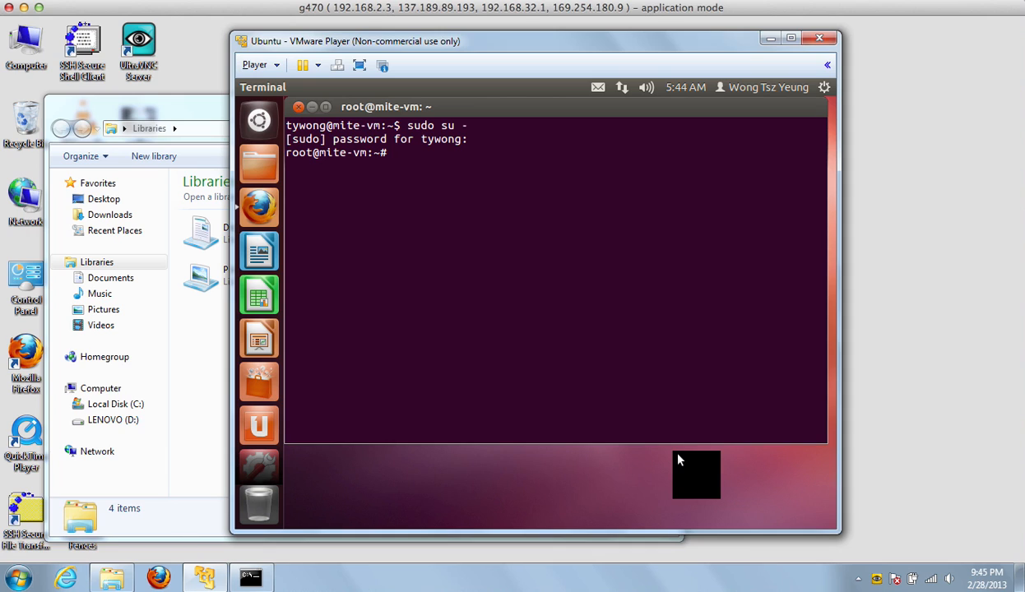
type("passwd")
key("Return")
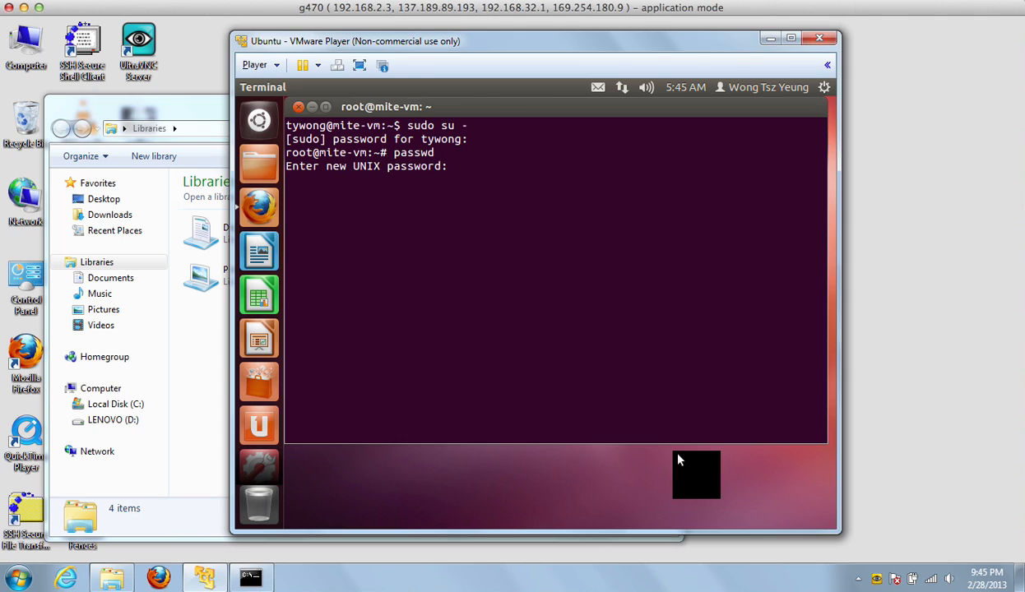
key("Return")
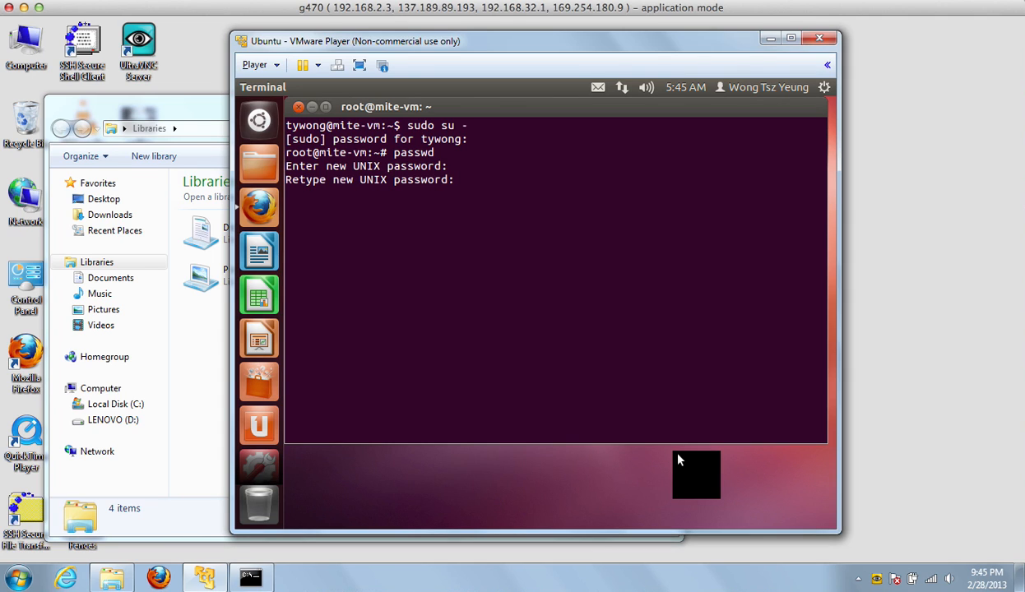
key("Return")
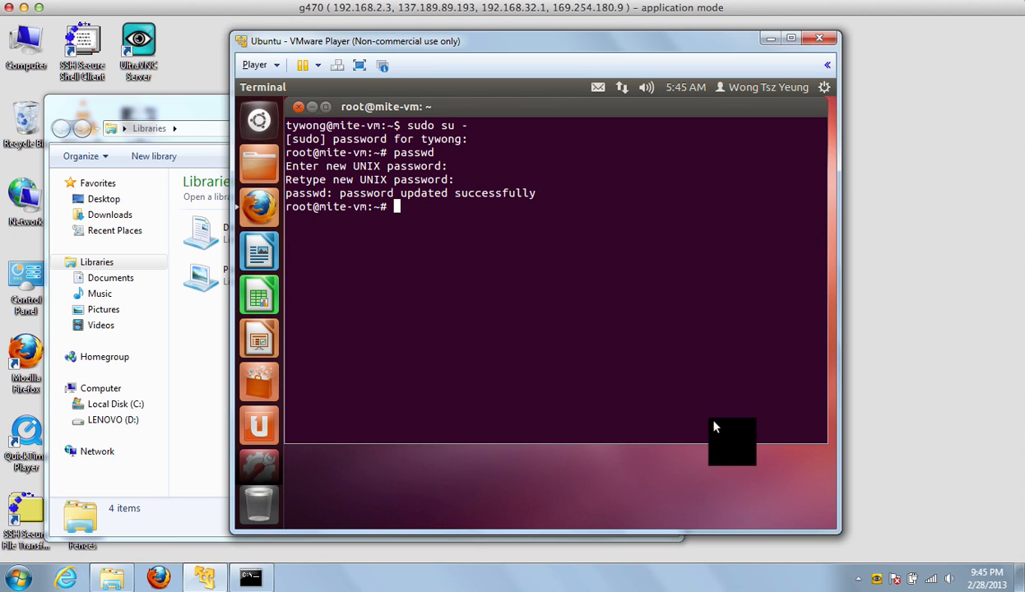
In Firefox, load the SWAT admin page on port 901 of the local address.
left_click(278, 211)
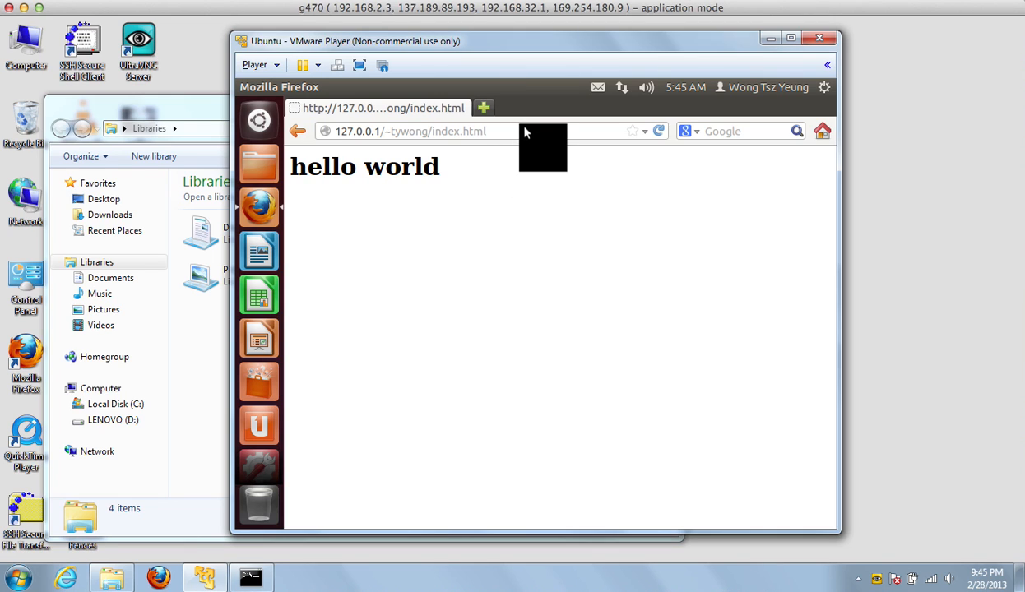
left_click(524, 129)
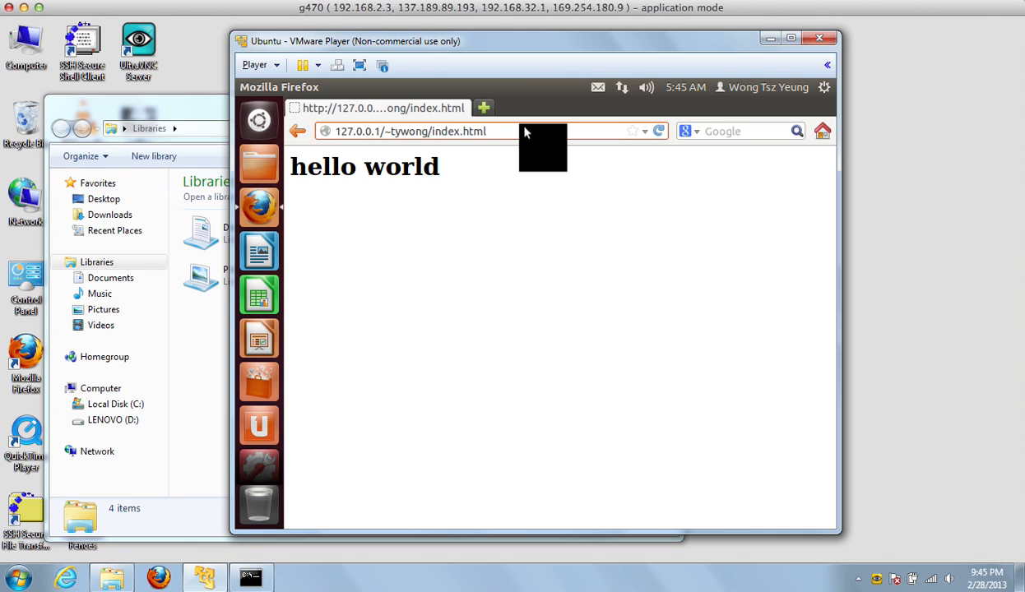
key("BackSpace")
key("BackSpace")
key("BackSpace")
key("BackSpace")
key("BackSpace")
key("BackSpace")
key("BackSpace")
key("BackSpace")
key("BackSpace")
key("BackSpace")
key("BackSpace")
key("BackSpace")
key("BackSpace")
key("BackSpace")
key("BackSpace")
key("BackSpace")
key("BackSpace")
key("BackSpace")
key("BackSpace")
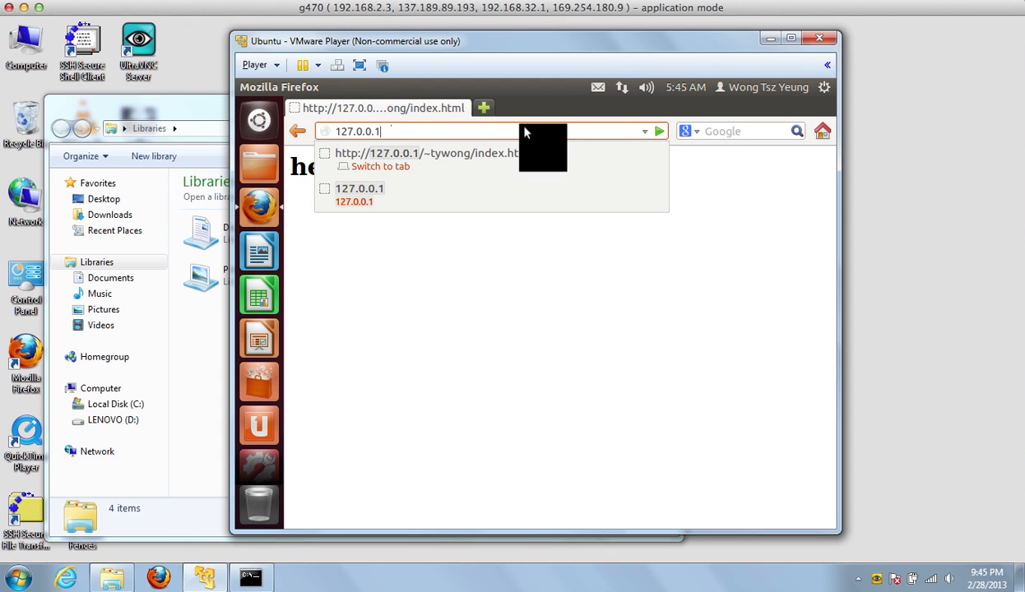
type(":901")
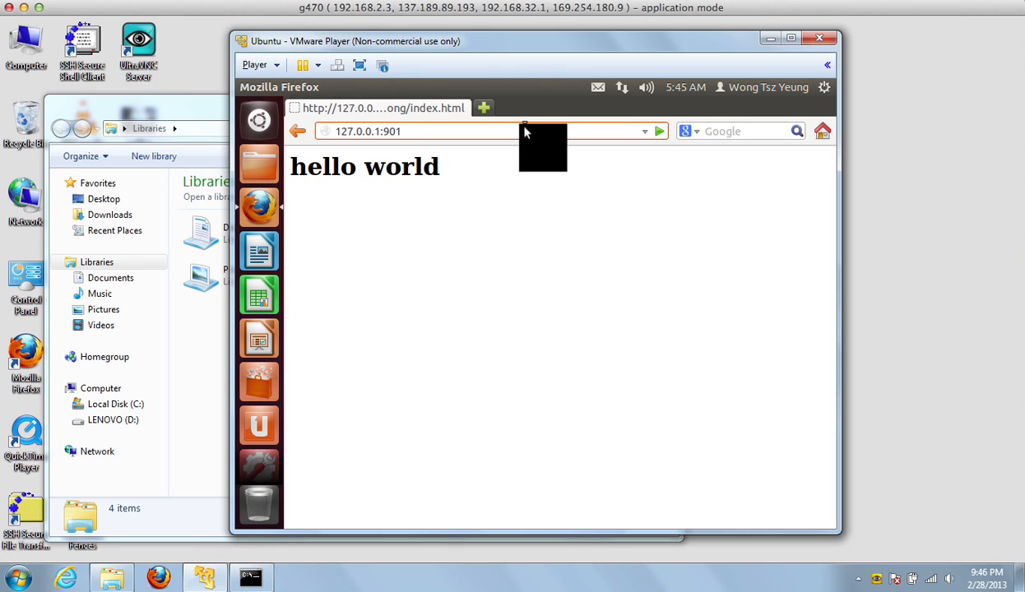
key("Return")
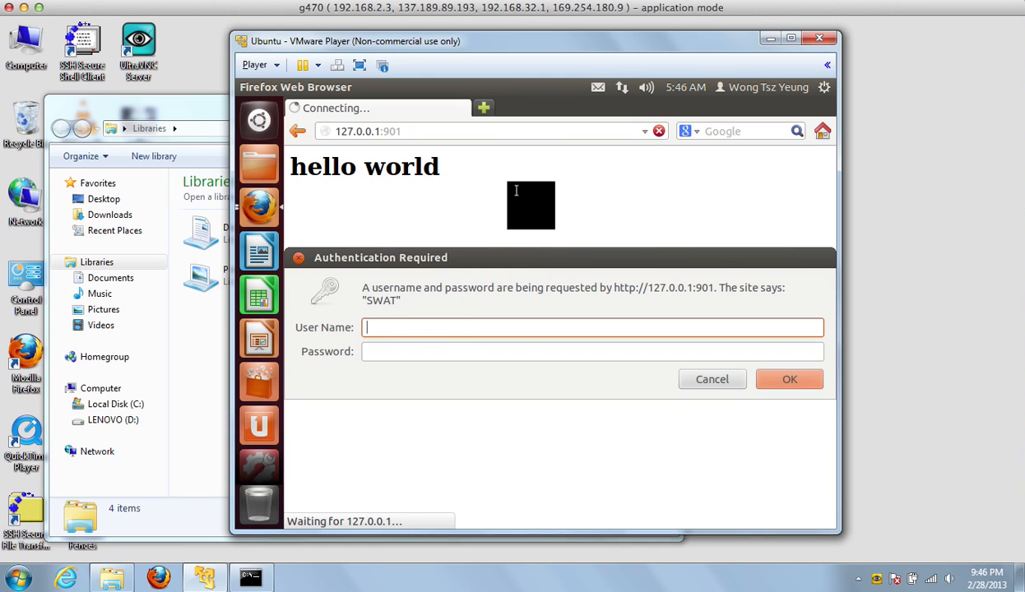
Log in to SWAT as root with the administrator password.
type("root")
left_click(517, 351)
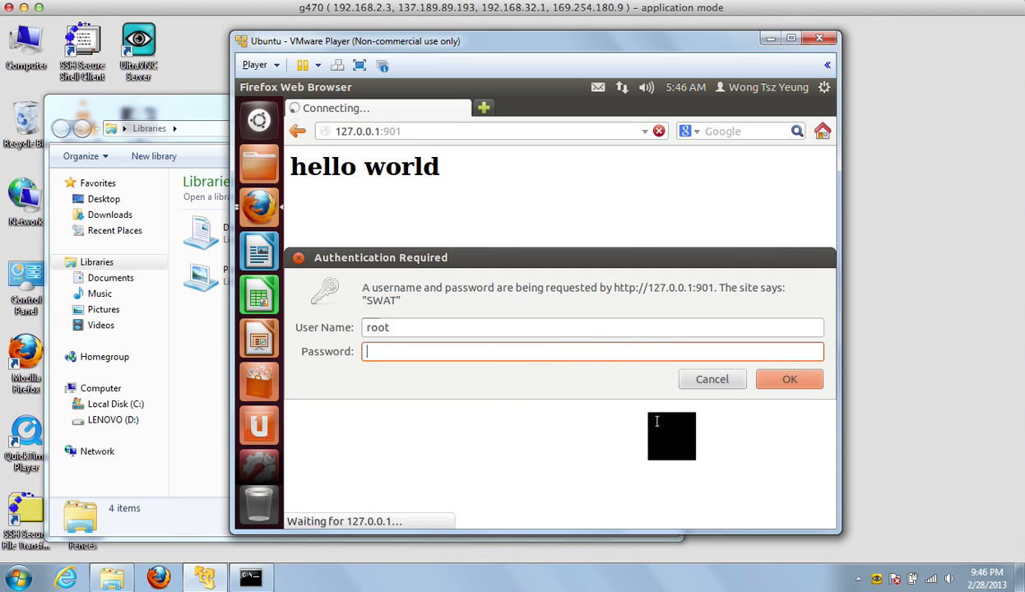
type("********")
key("Return")
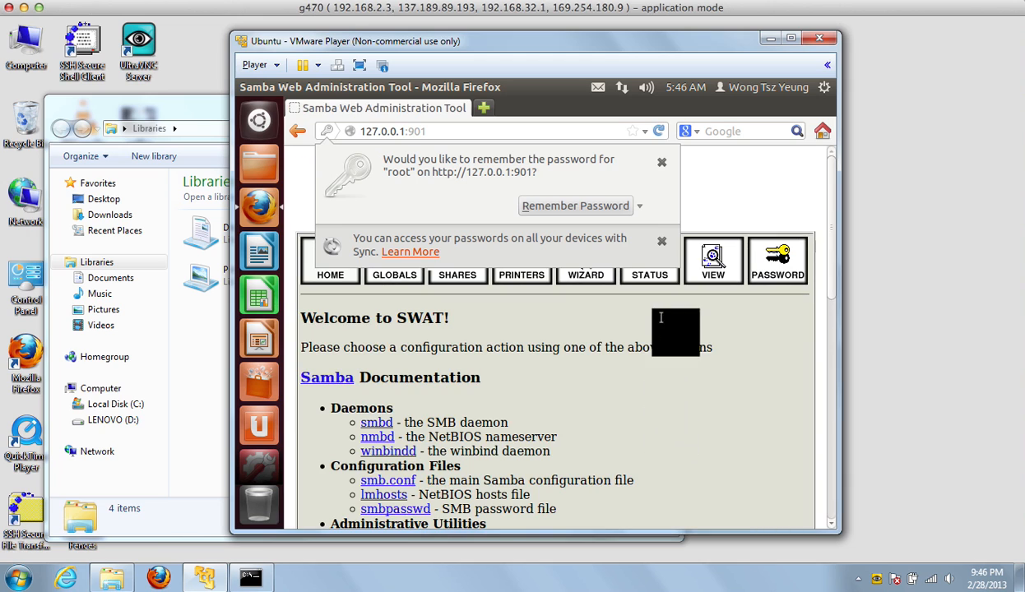
Never save the site password, then in the SWAT wizard set Expose Home Directories to Yes and commit.
left_click(641, 206)
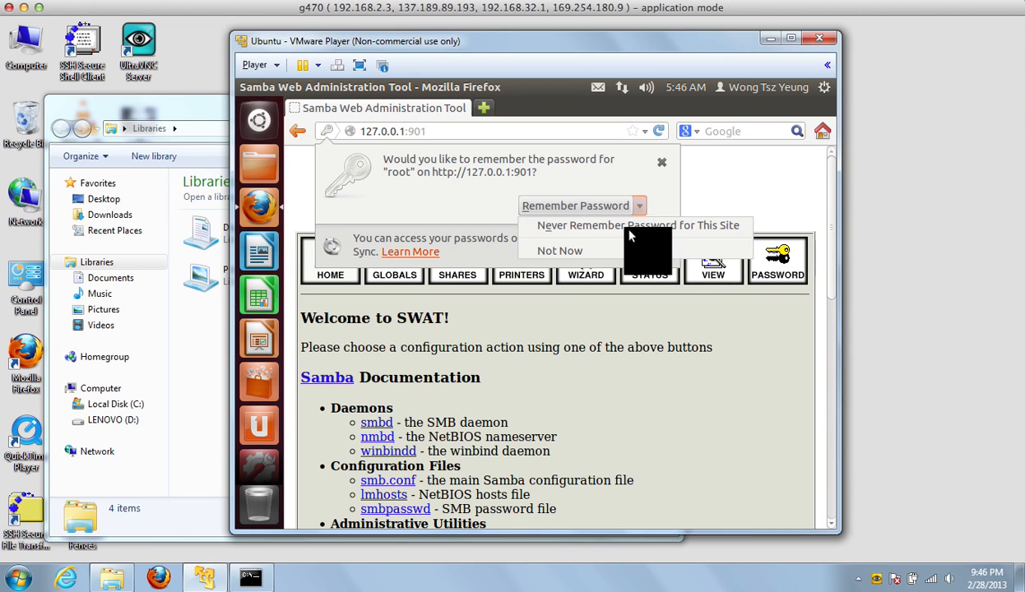
left_click(646, 223)
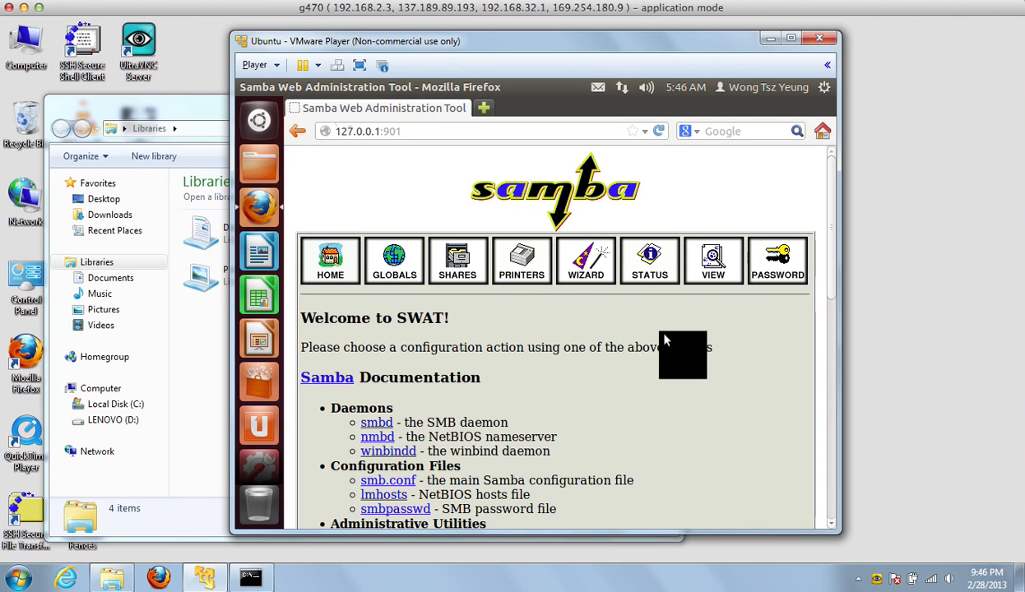
left_click(605, 281)
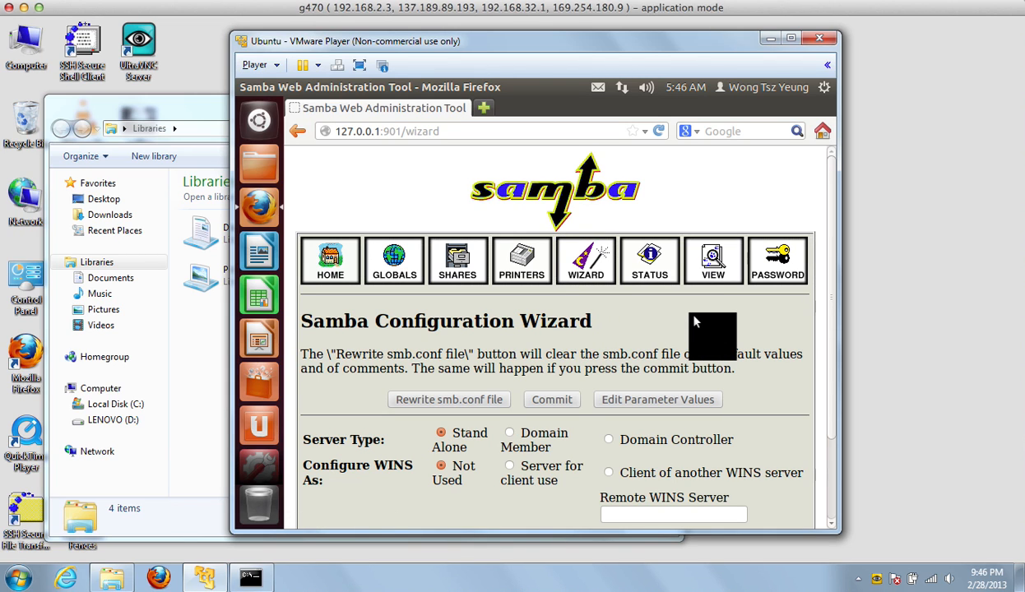
scroll(695, 323, "down", 2)
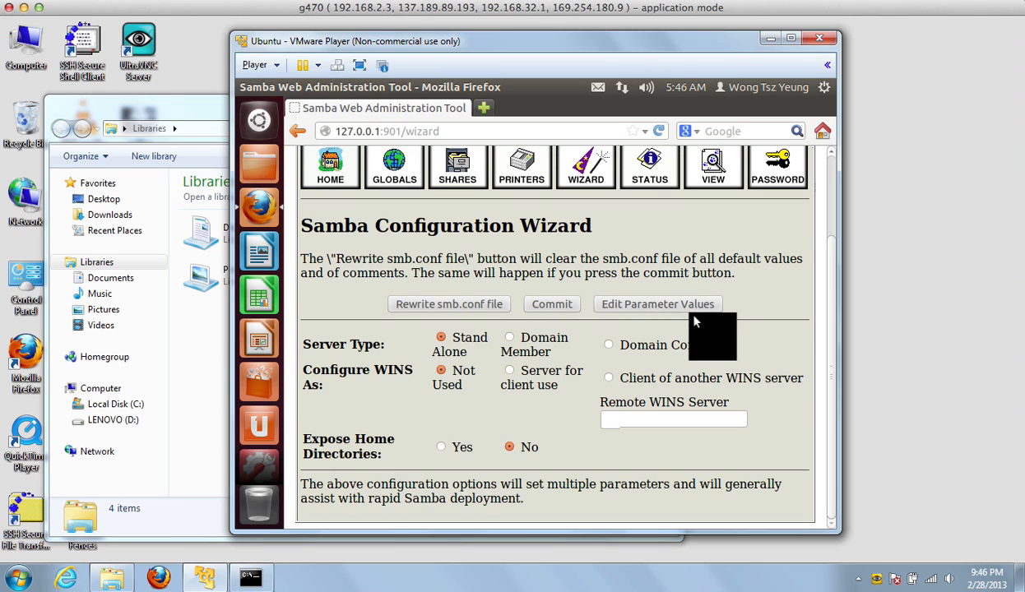
left_click_drag(479, 428, 460, 445)
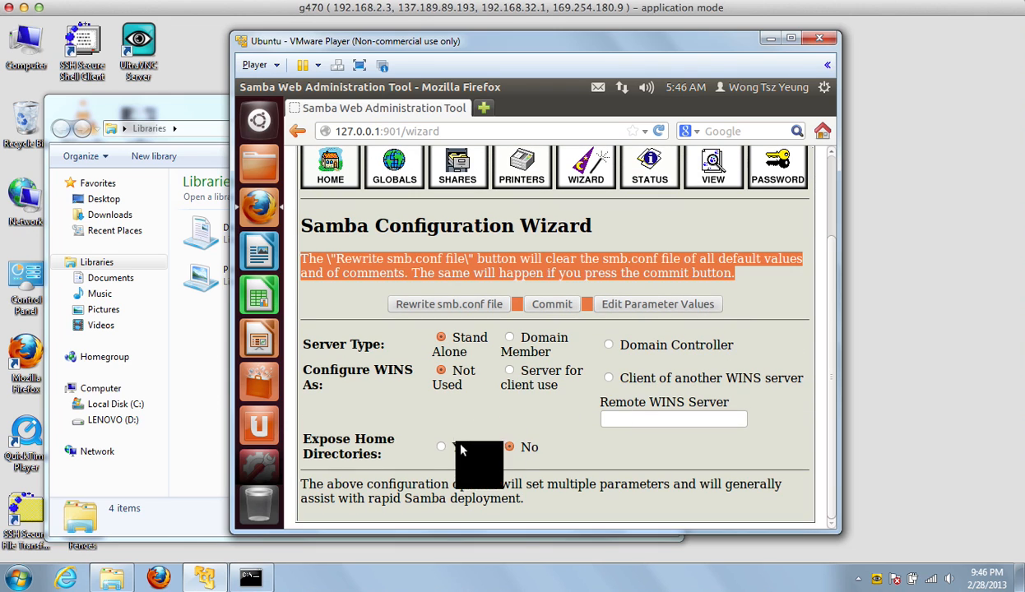
left_click(666, 470)
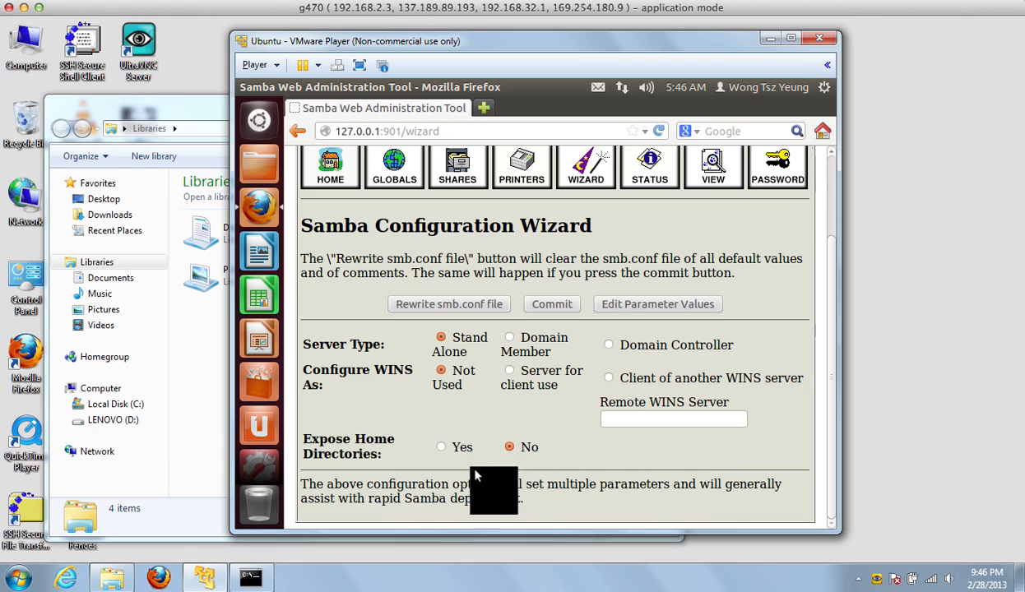
left_click(441, 448)
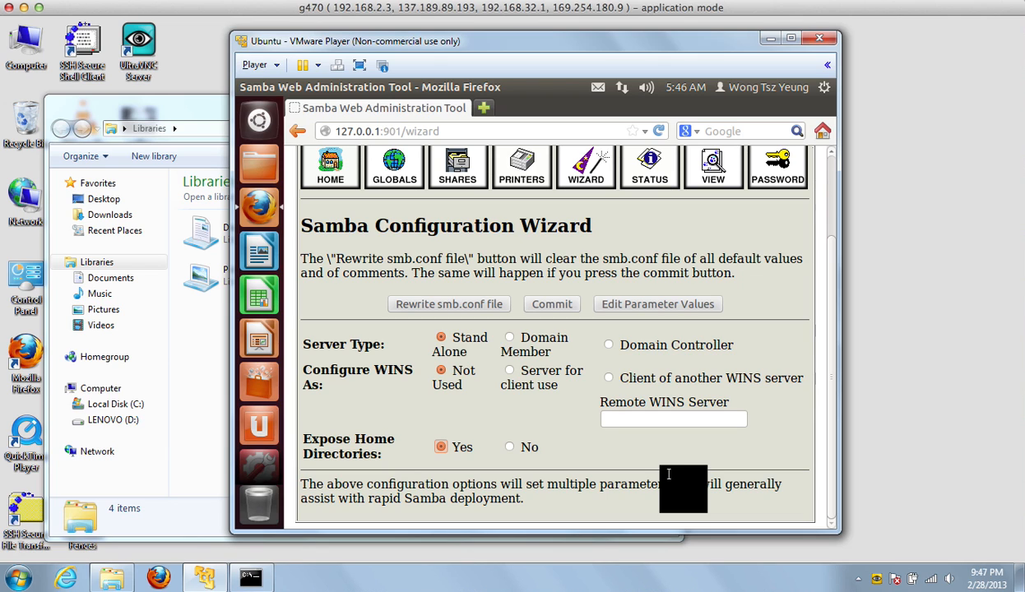
left_click(567, 307)
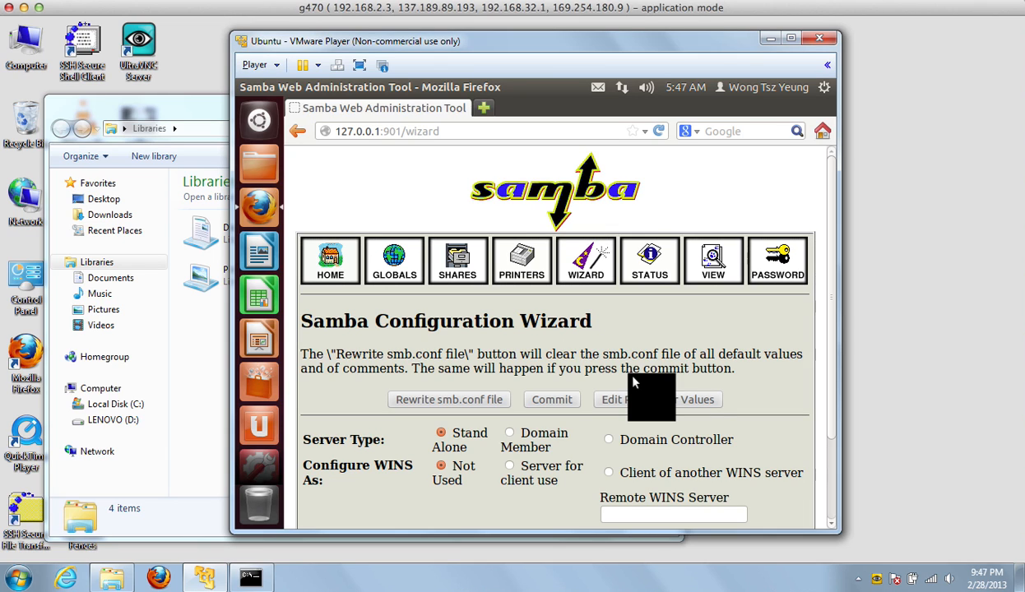
On the SWAT PASSWORD page, add a new Samba user with a password entered twice.
left_click(781, 280)
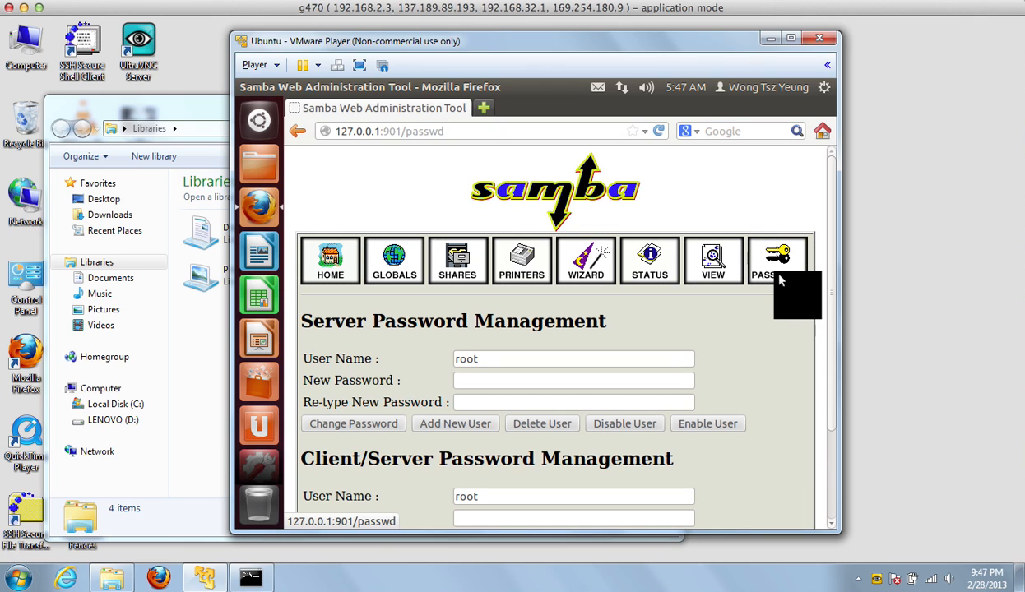
double_click(570, 363)
type("r")
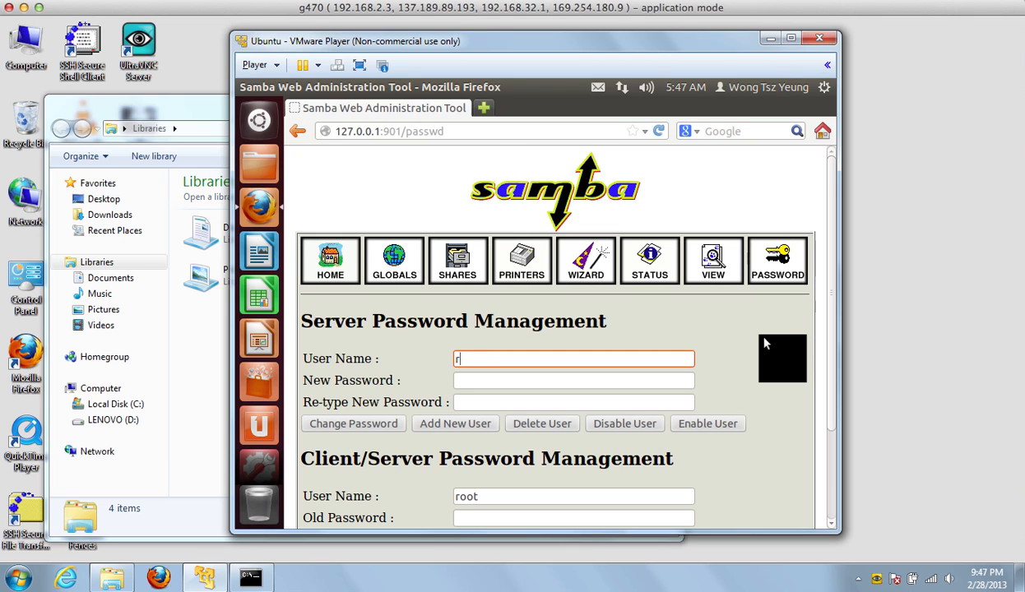
key("BackSpace")
type("tywong")
key("Tab")
type("********")
key("Tab")
type("********")
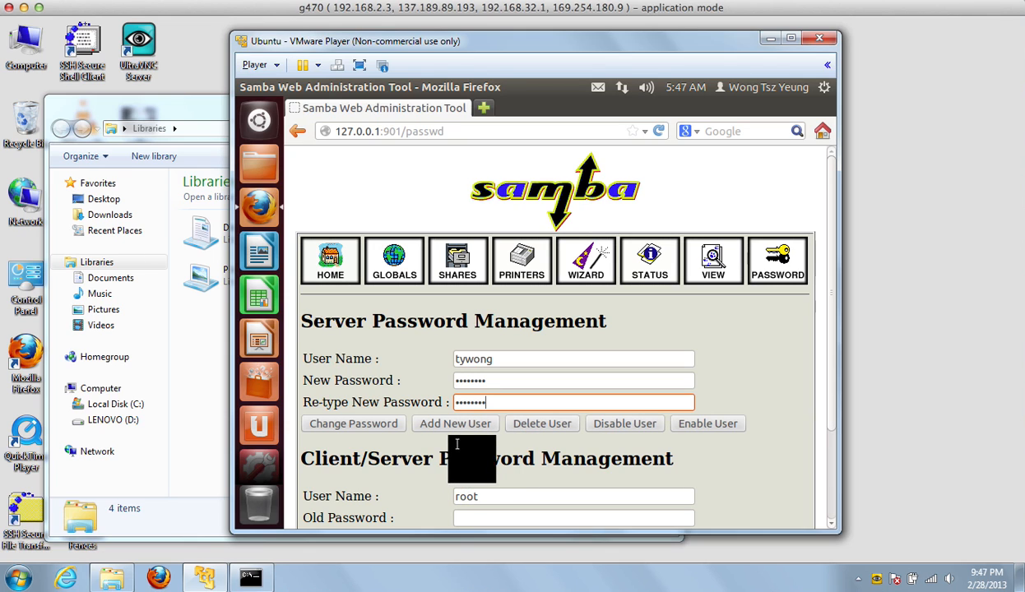
left_click(479, 425)
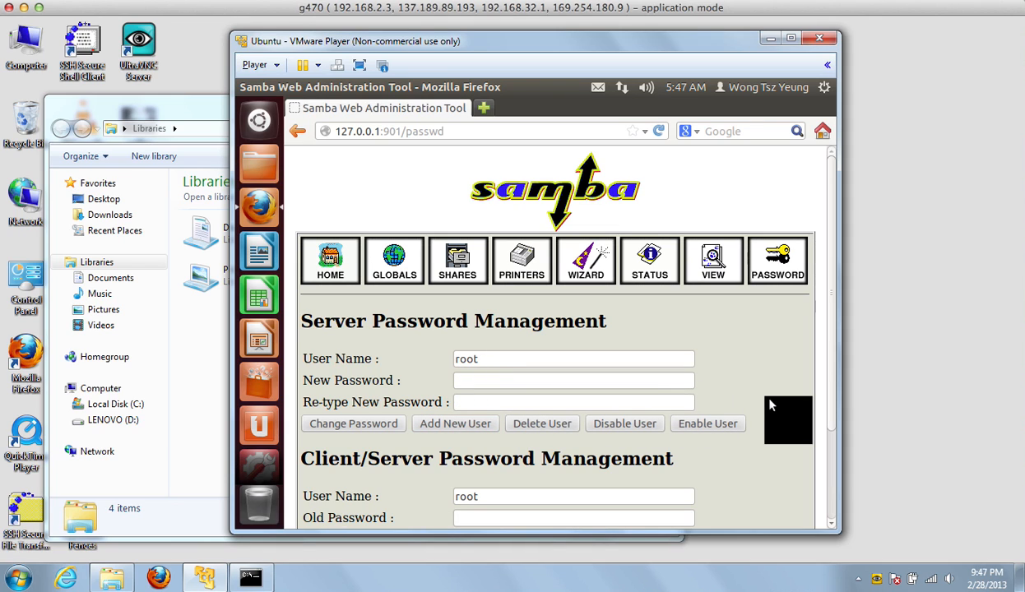
Re-enter that user with a matching password and apply Change Password, then switch to the Libraries window.
left_click(594, 364)
key("BackSpace")
key("BackSpace")
key("BackSpace")
key("BackSpace")
type("tywong")
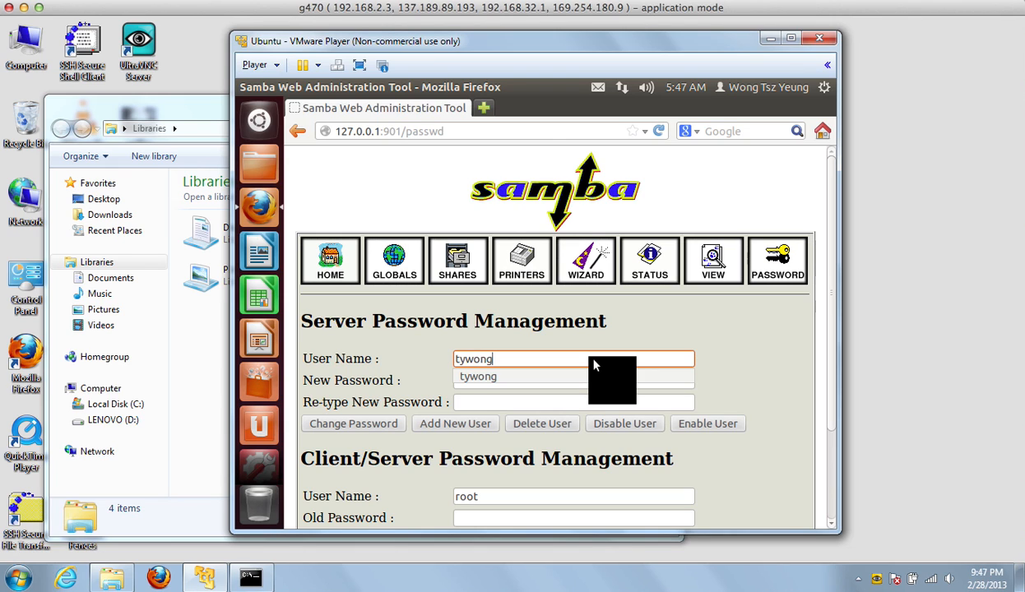
key("Tab")
type("********")
key("Tab")
type("*******")
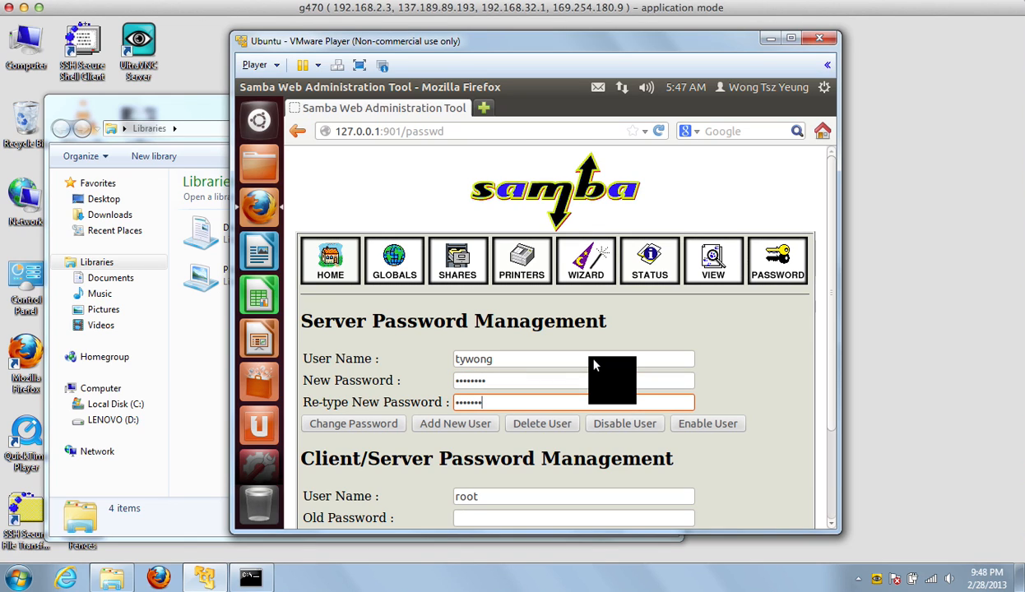
key("BackSpace")
key("BackSpace")
key("BackSpace")
key("BackSpace")
key("BackSpace")
key("BackSpace")
key("BackSpace")
type("********")
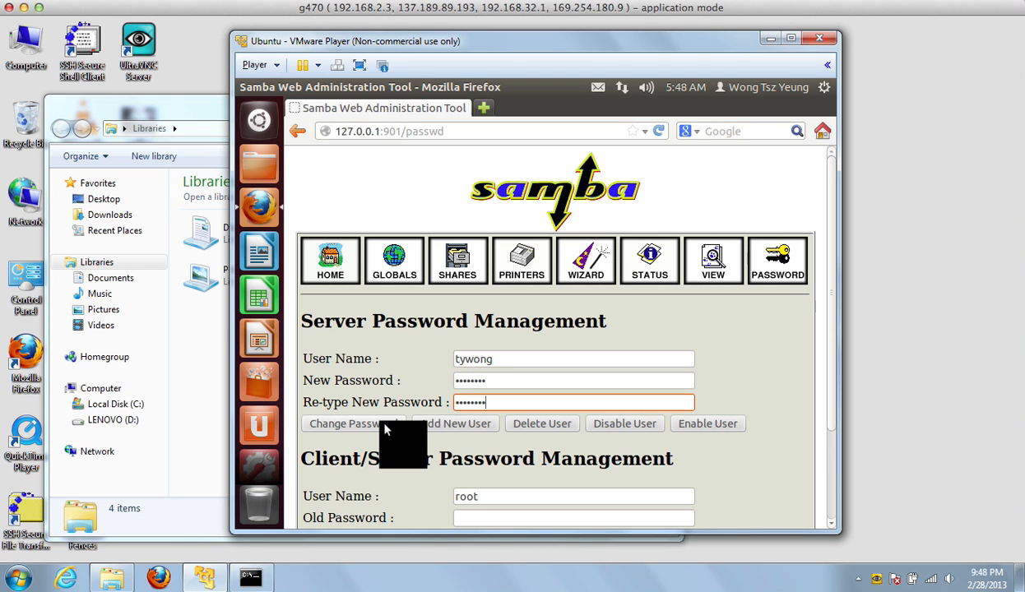
left_click(385, 426)
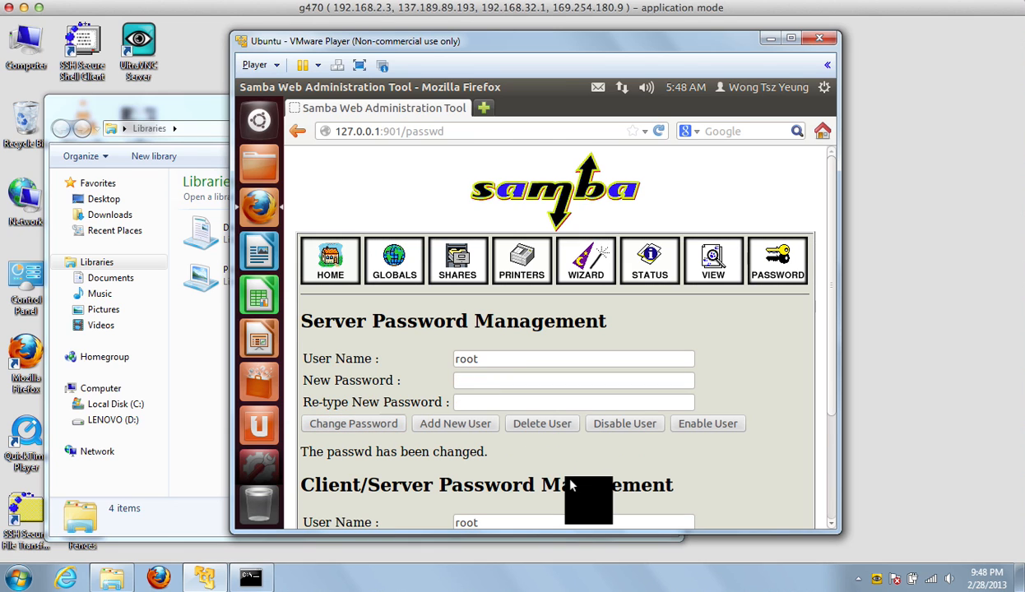
left_click_drag(491, 452, 267, 452)
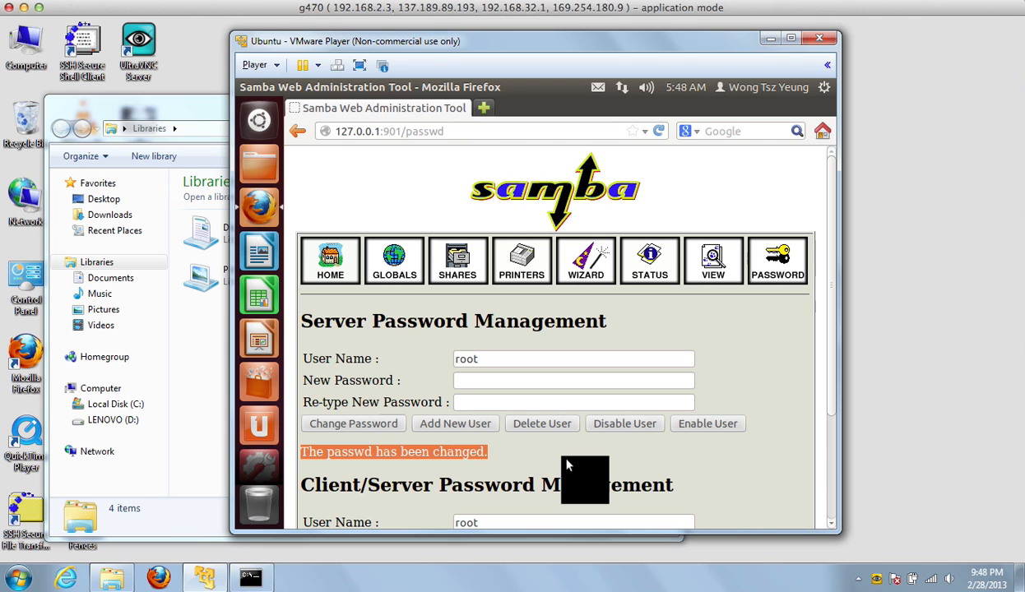
left_click(193, 352)
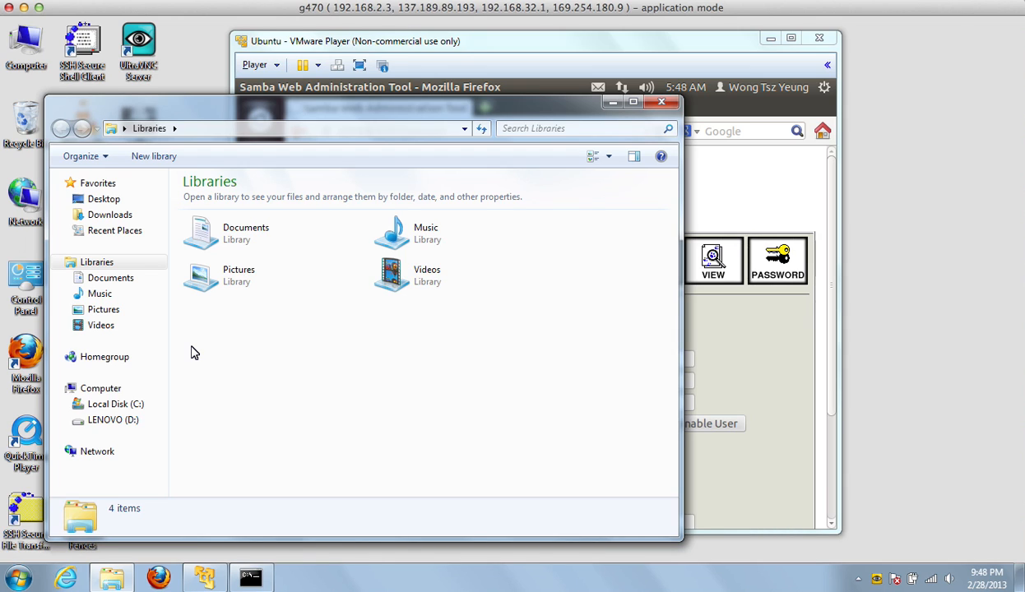
Show the Ubuntu VM's wired Connection Information and select its IP address 192.168.32.133.
left_click(714, 382)
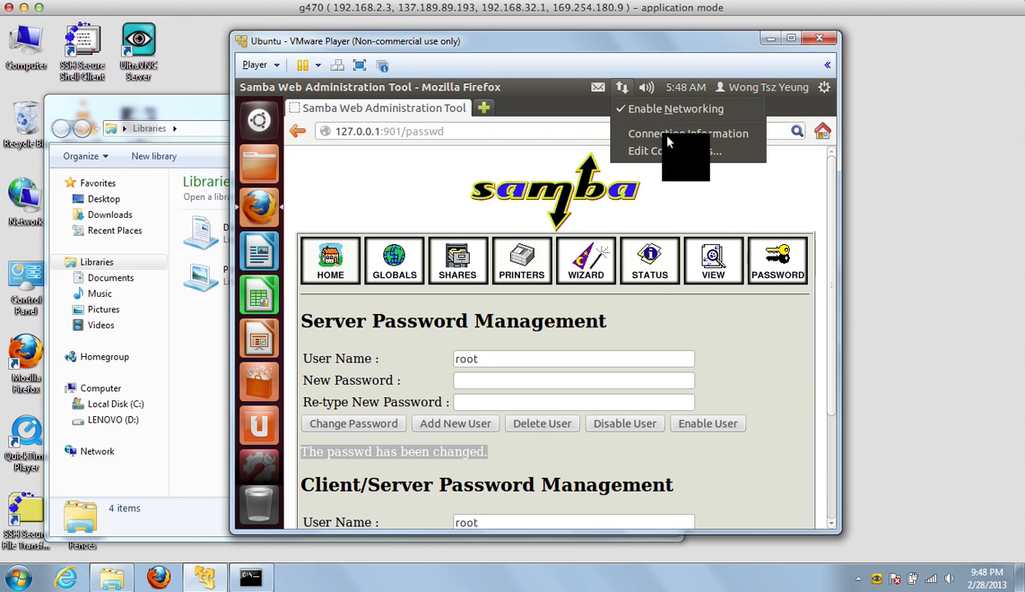
left_click(622, 88)
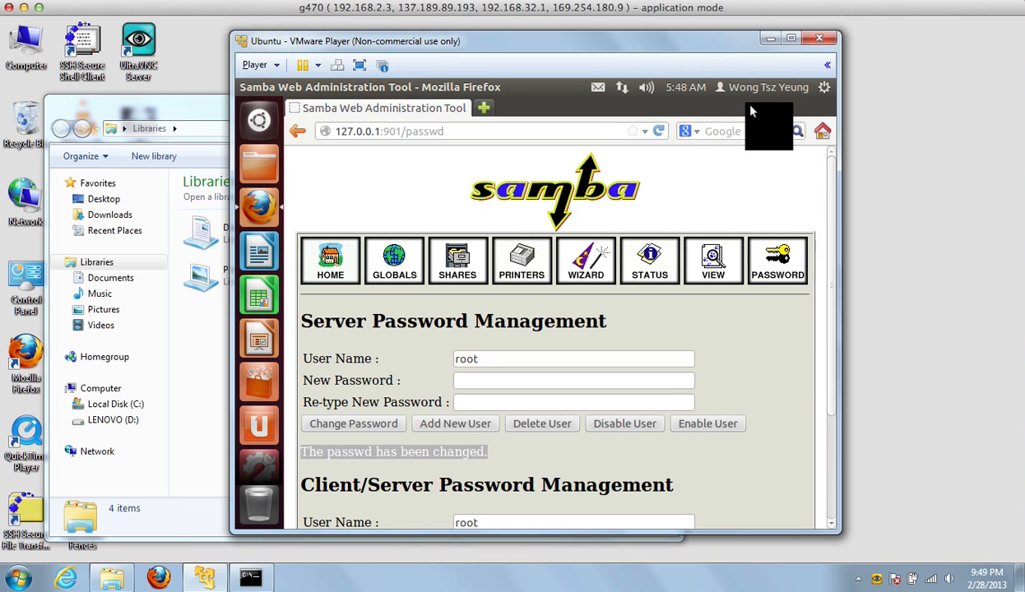
left_click(621, 89)
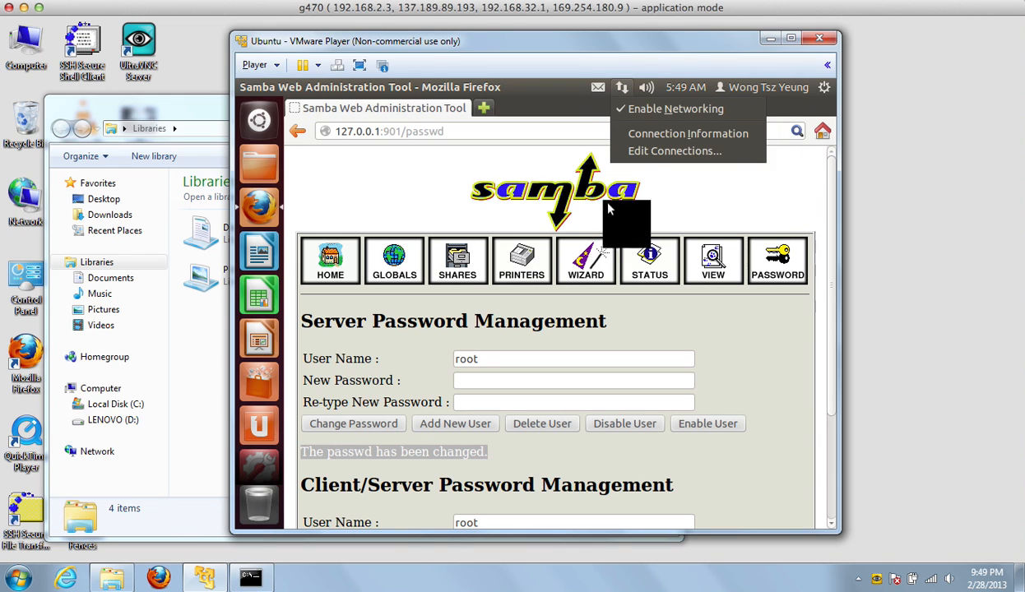
left_click(750, 132)
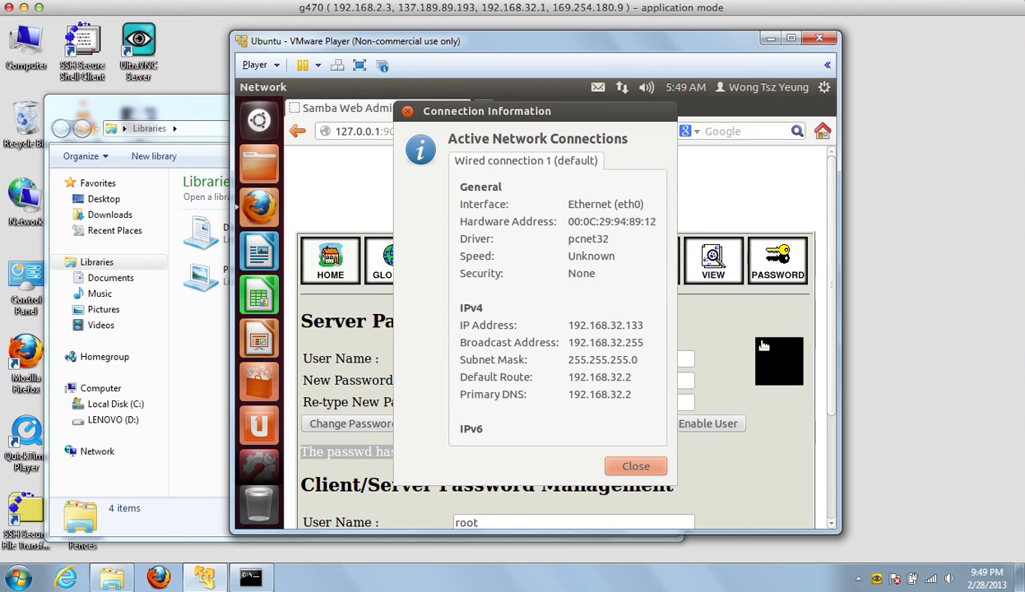
left_click_drag(624, 326, 639, 328)
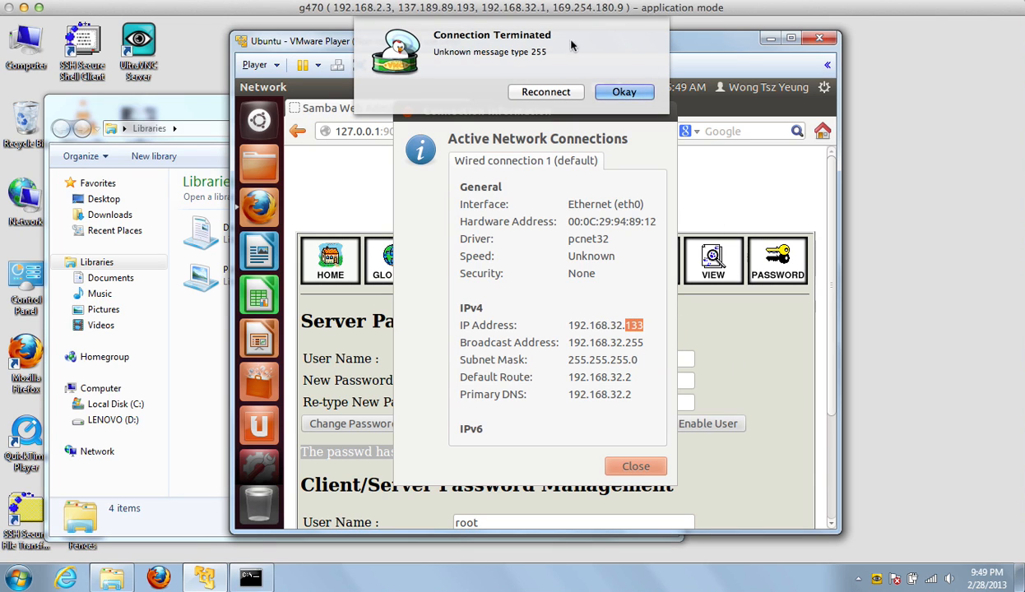
left_click(546, 91)
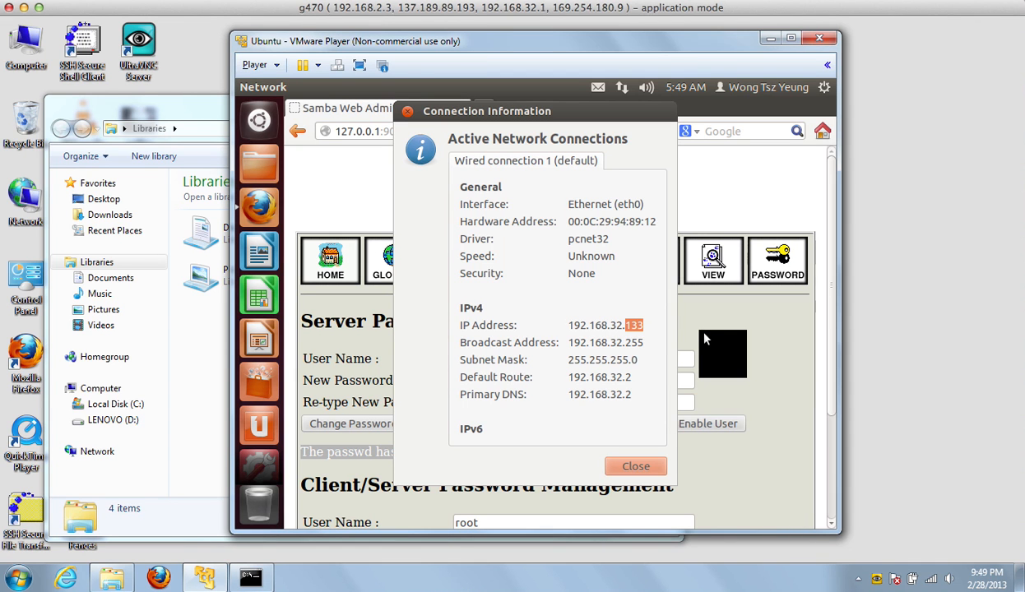
Connect Explorer to the user's home share at \\192.168.32.133, signing in with the Samba user name and password.
left_click(192, 131)
type("\\\\")
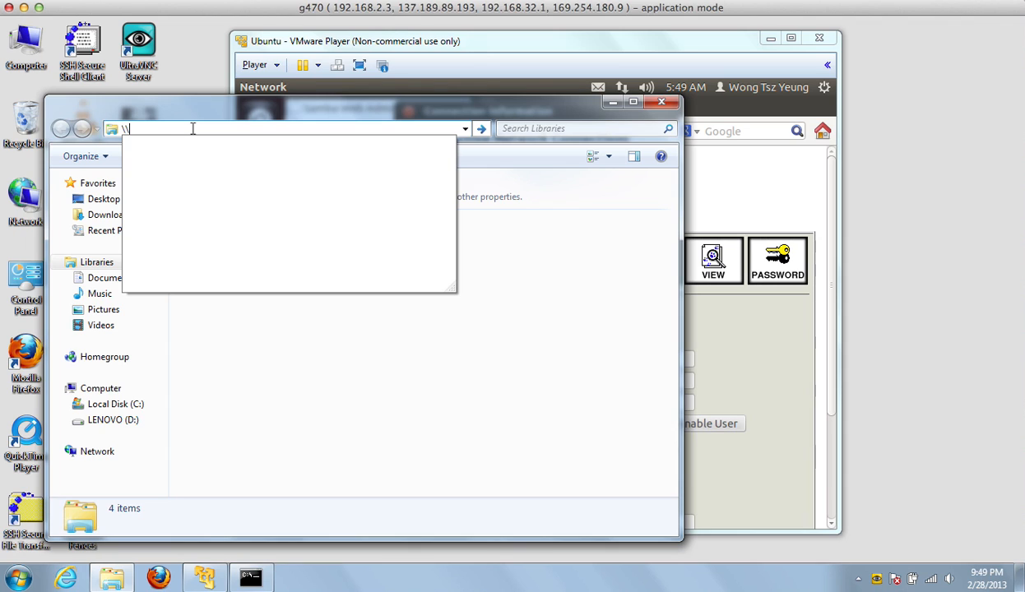
type("19")
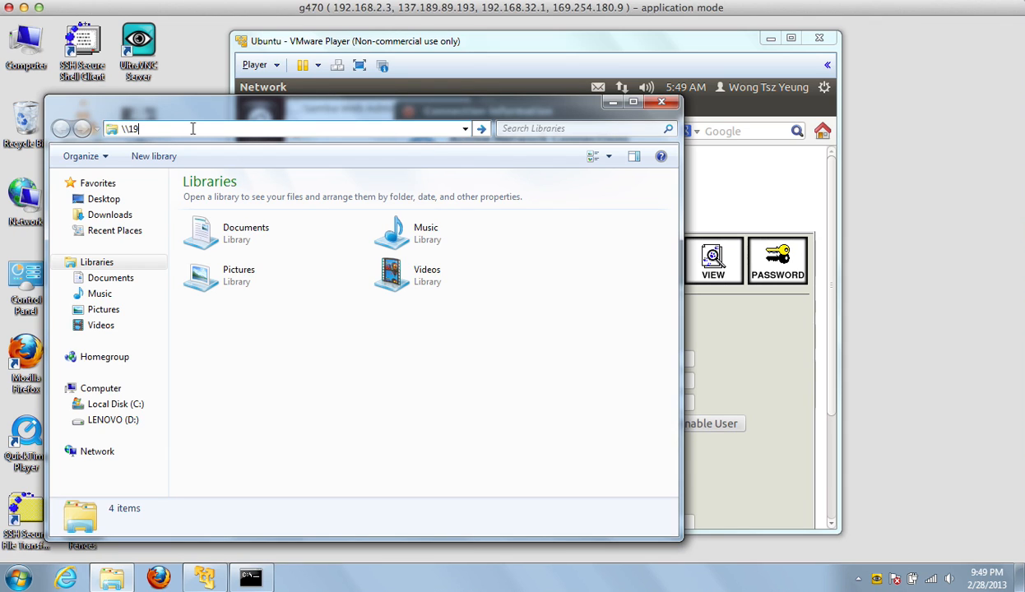
type("2.168.32.133")
type("\\")
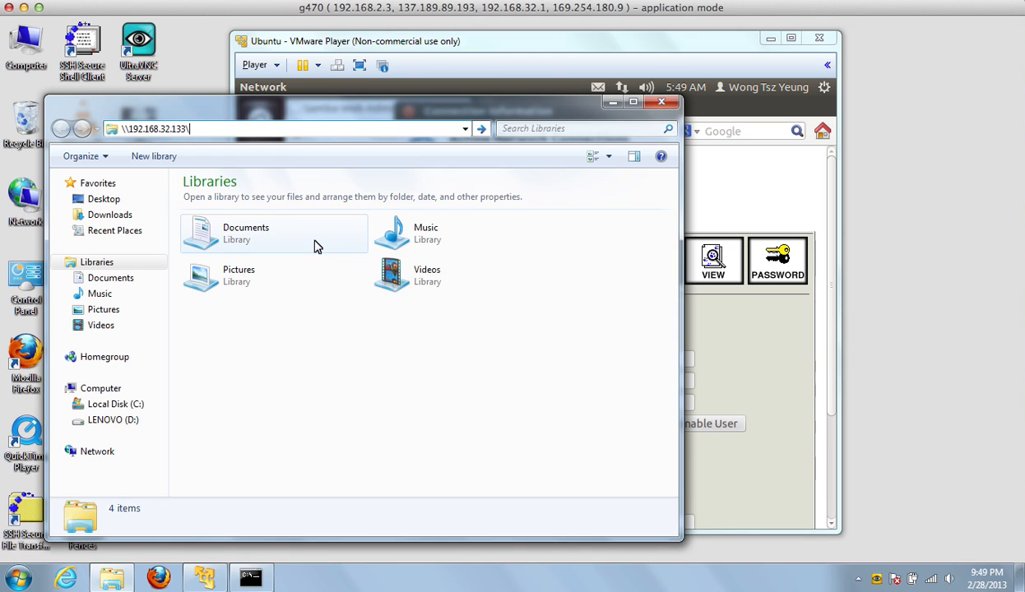
type("tywong")
key("Return")
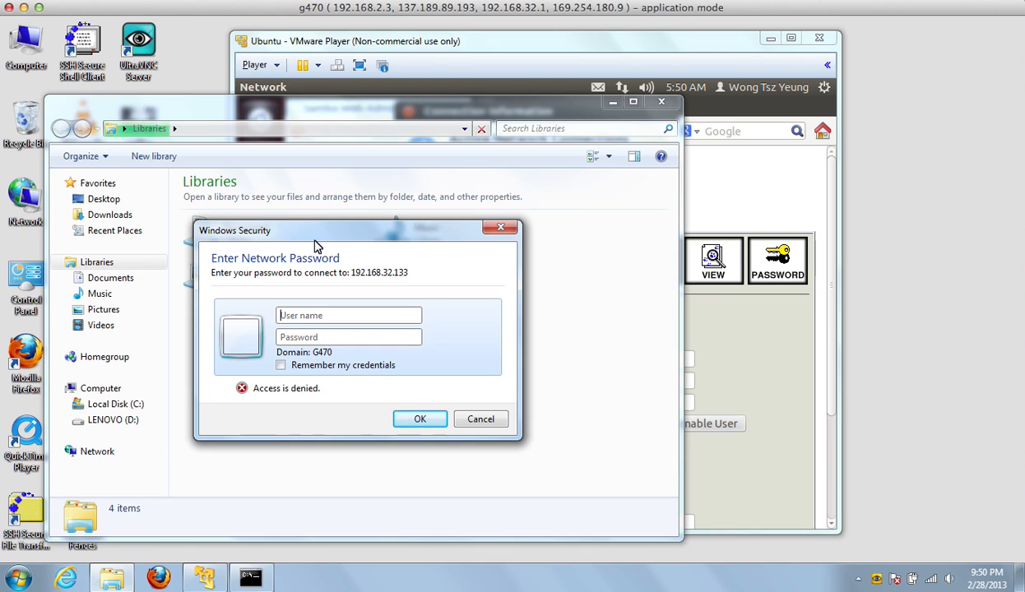
type("tywong")
key("Tab")
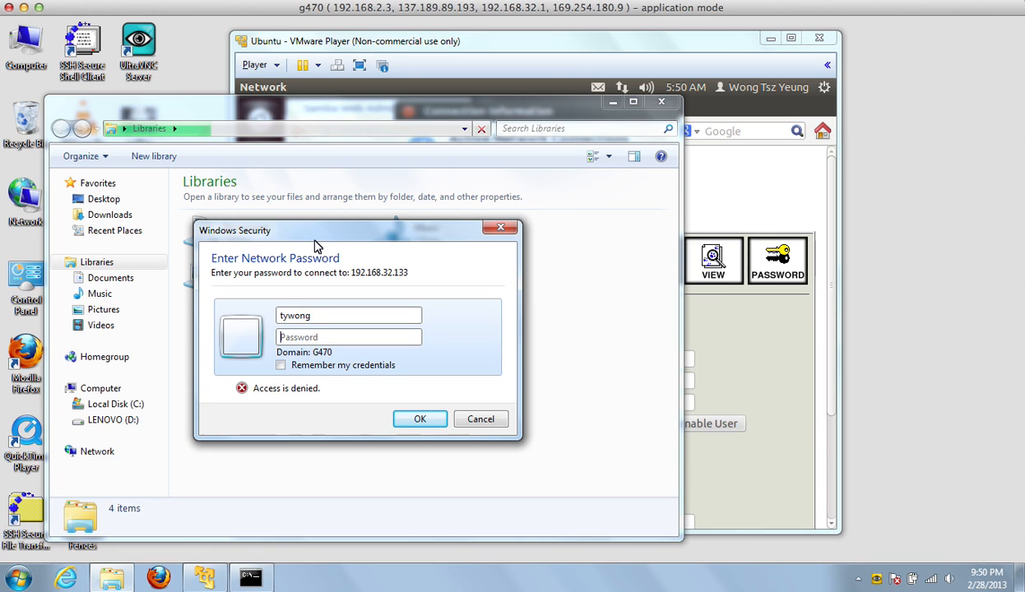
type("********")
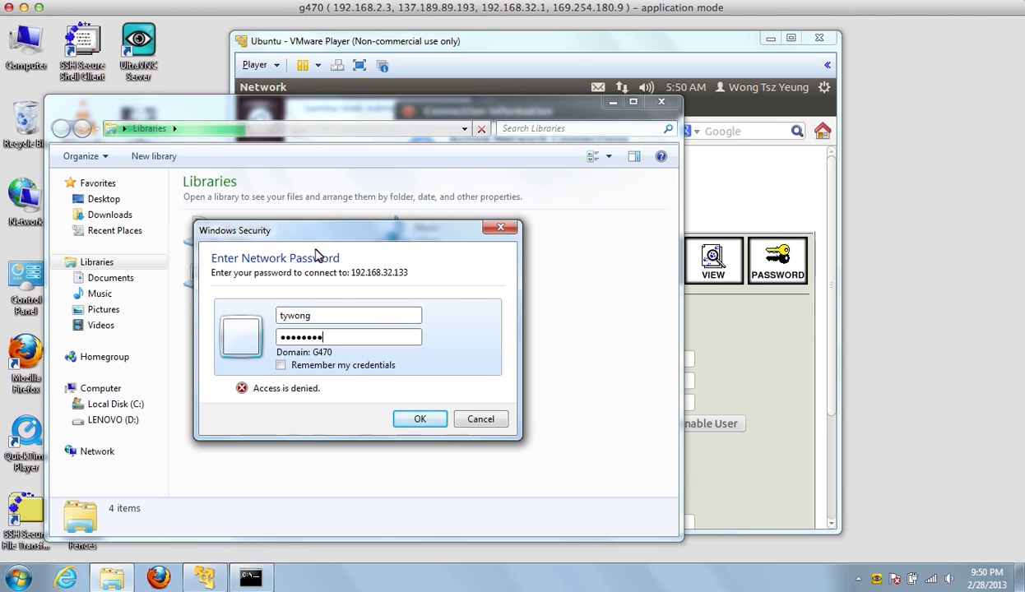
left_click(411, 422)
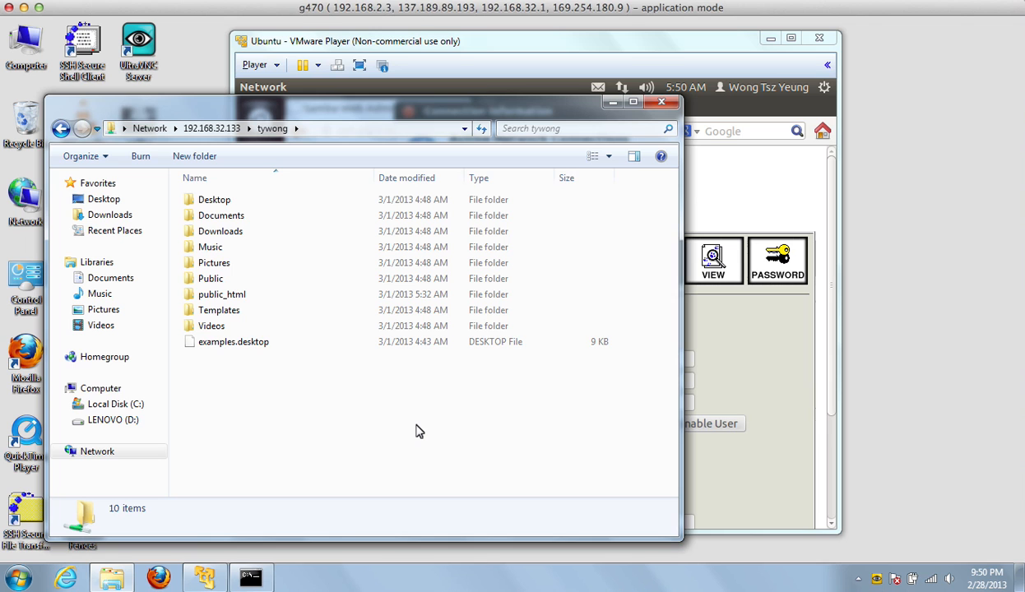
Open public_html both in the Ubuntu Home Folder and on the Explorer share, arranging the windows side by side.
left_click_drag(593, 51, 784, 49)
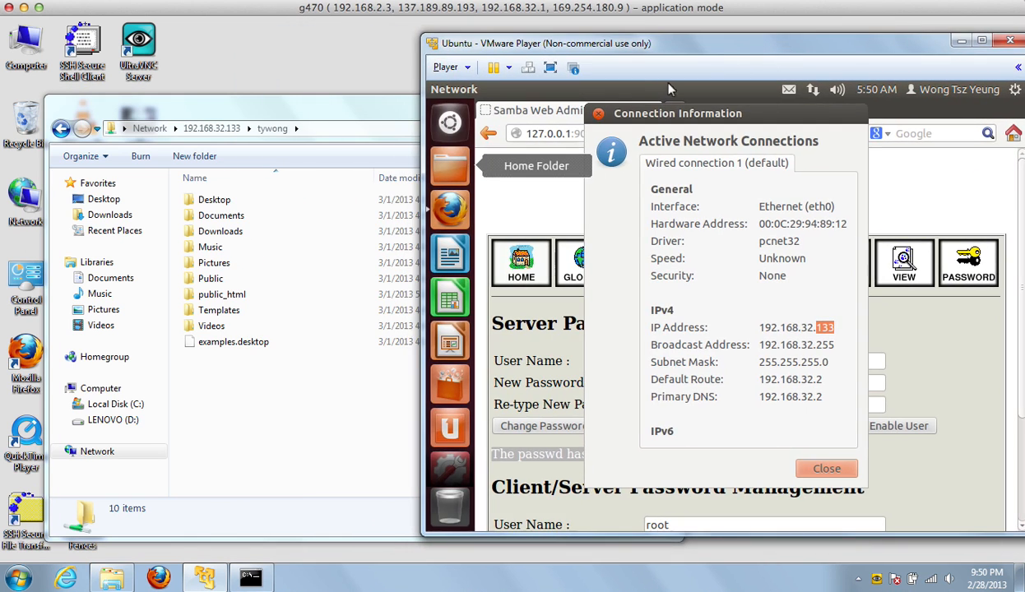
left_click(458, 170)
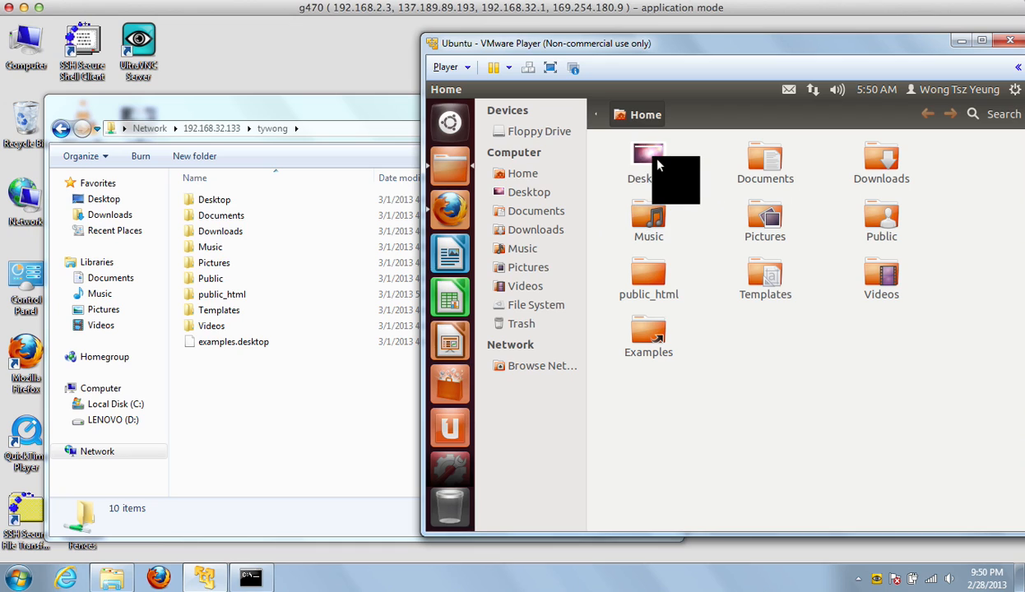
left_click(659, 185)
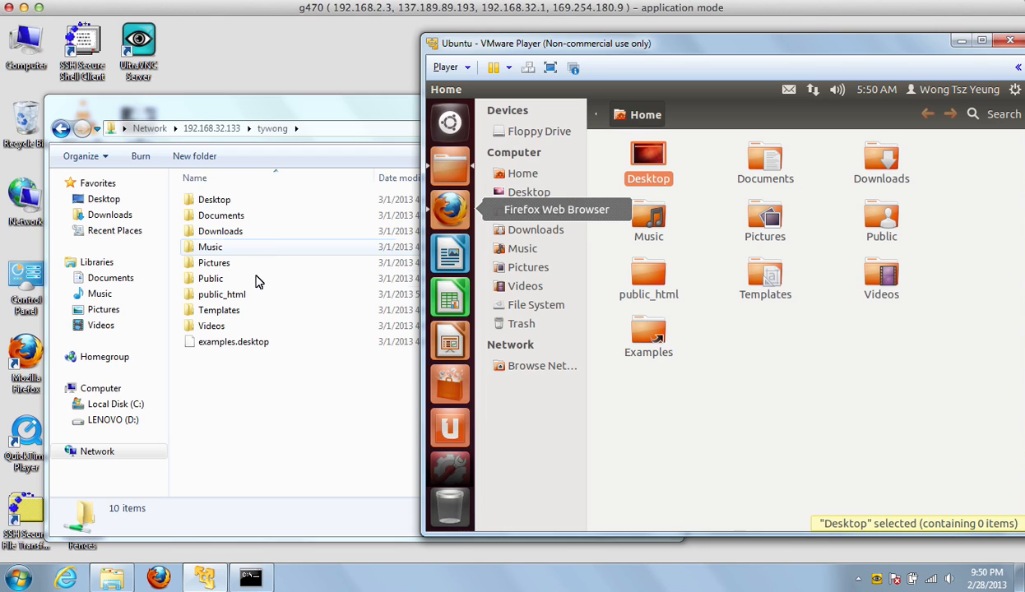
double_click(253, 302)
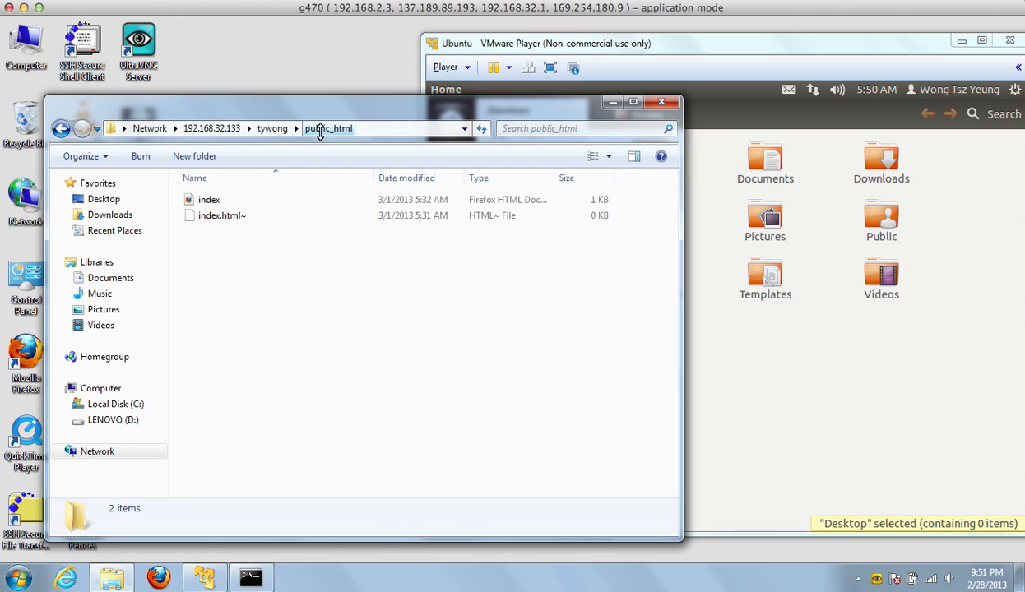
left_click(714, 337)
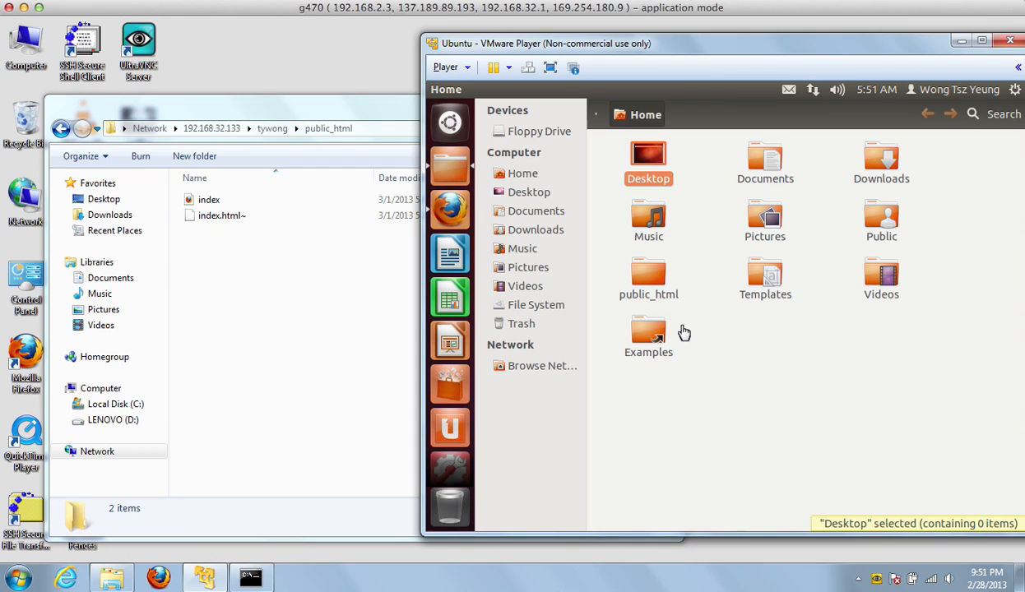
double_click(659, 289)
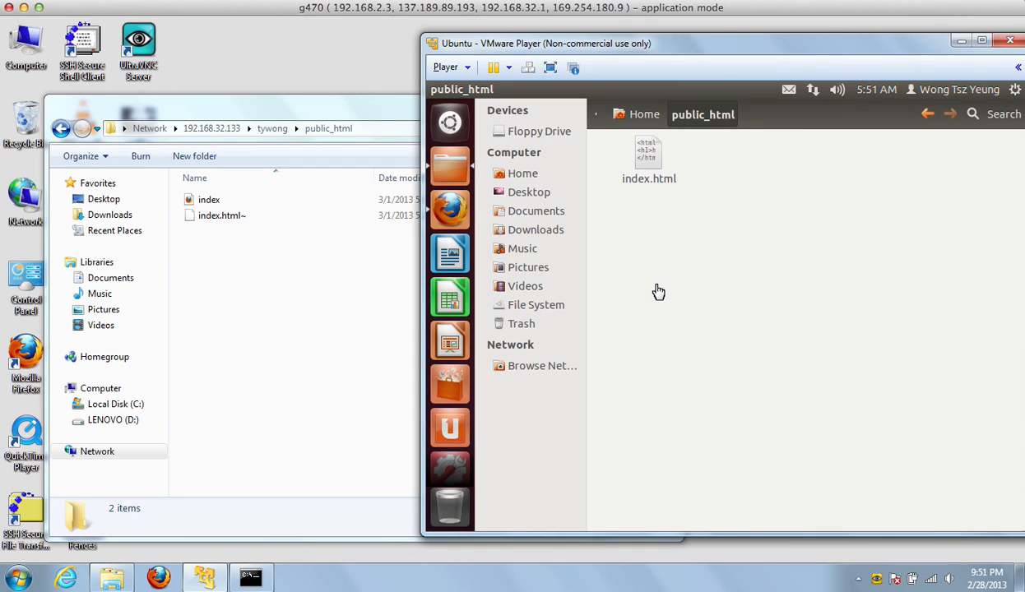
left_click(329, 107)
left_click_drag(330, 111, 464, 83)
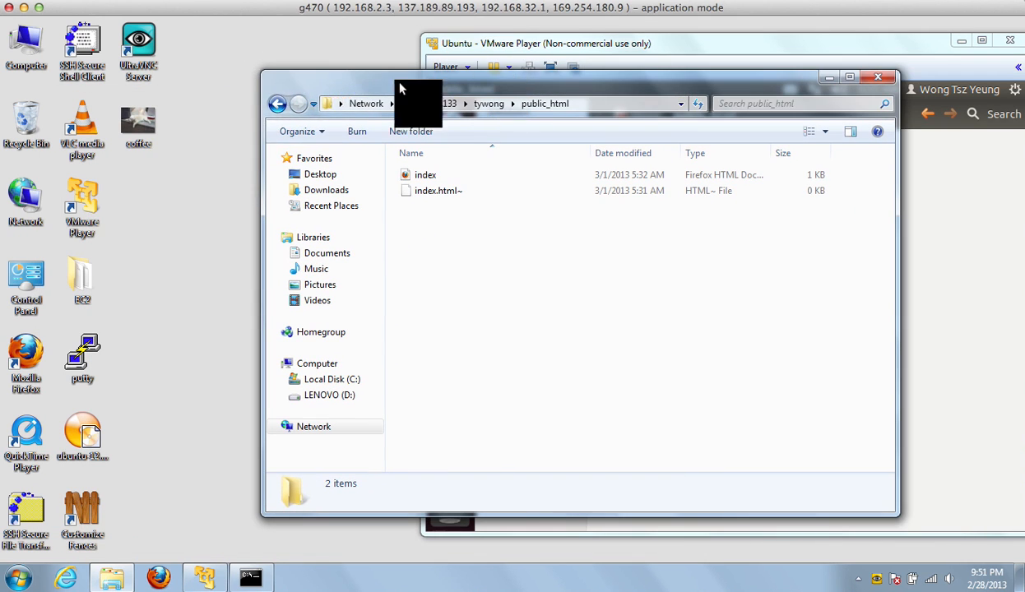
double_click(149, 118)
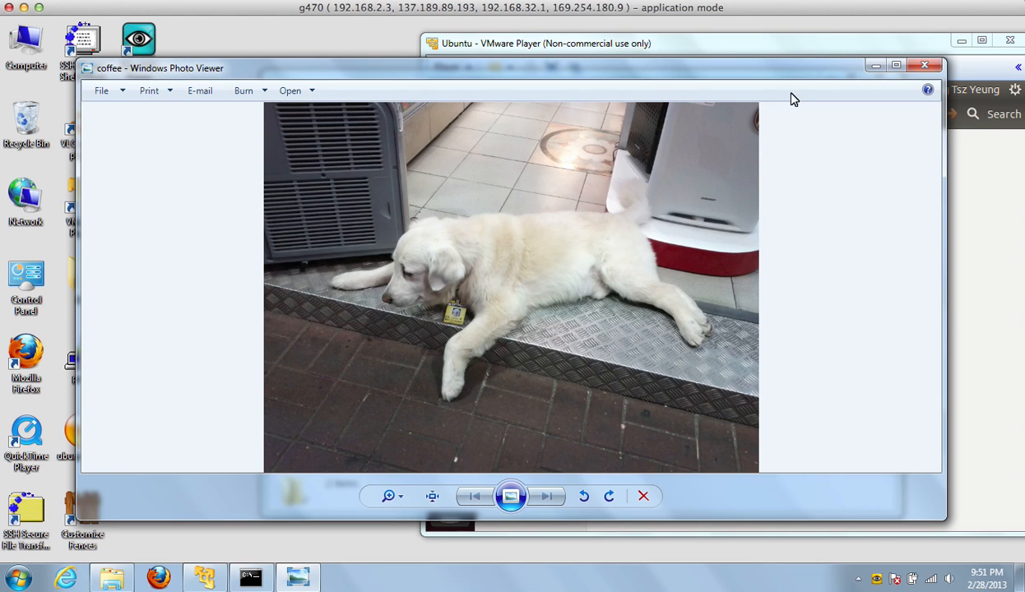
left_click(905, 55)
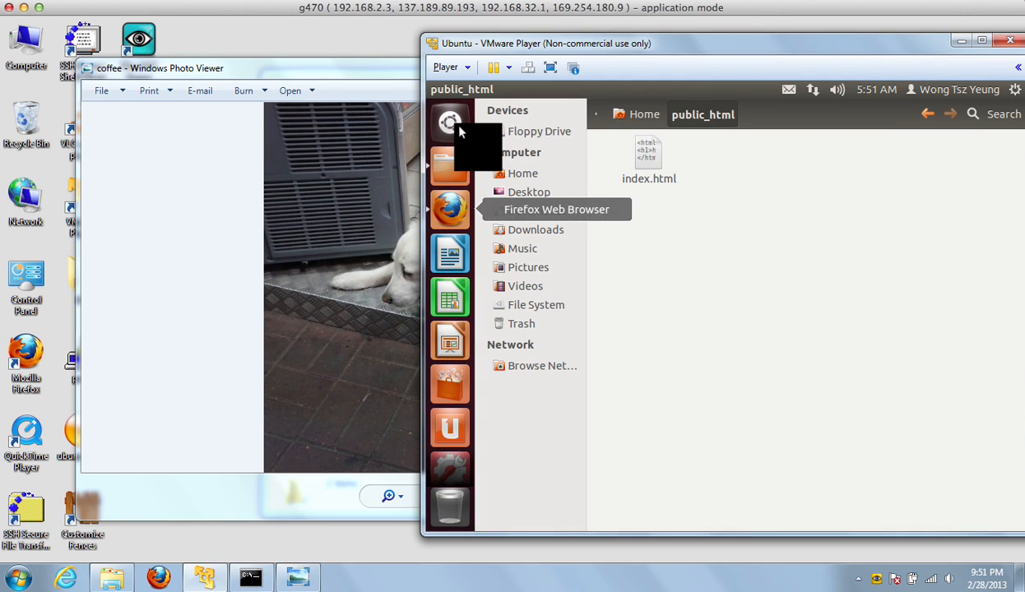
left_click(241, 76)
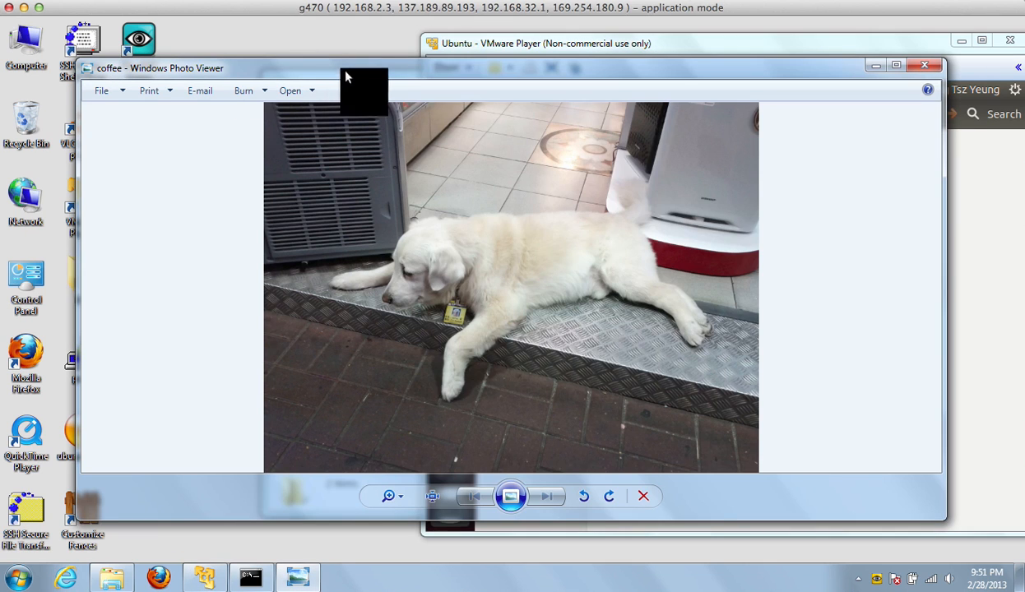
Close the photo viewer and drag the coffee image from the desktop into the public_html share.
left_click(923, 64)
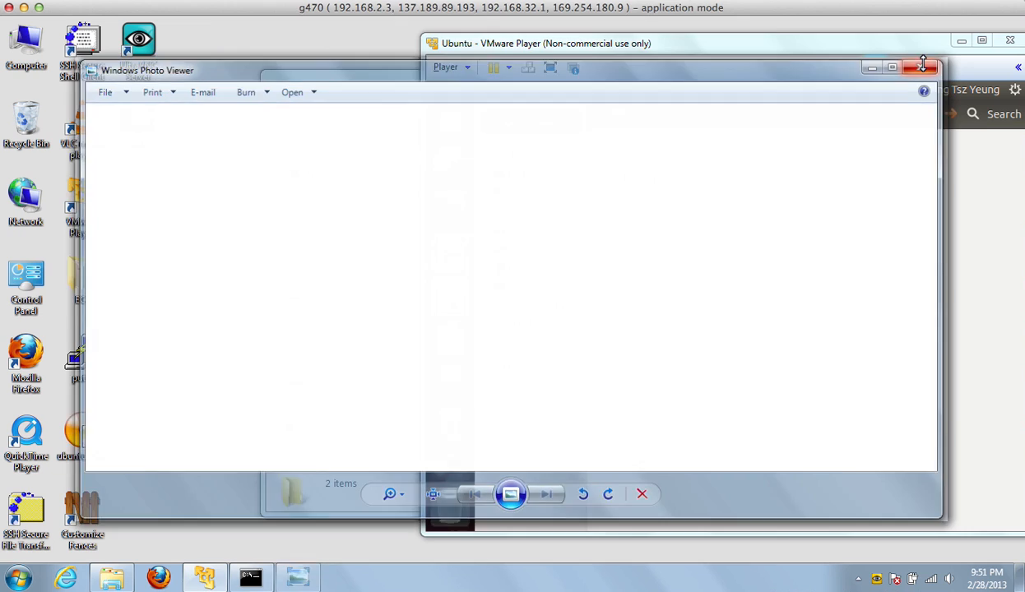
left_click(347, 82)
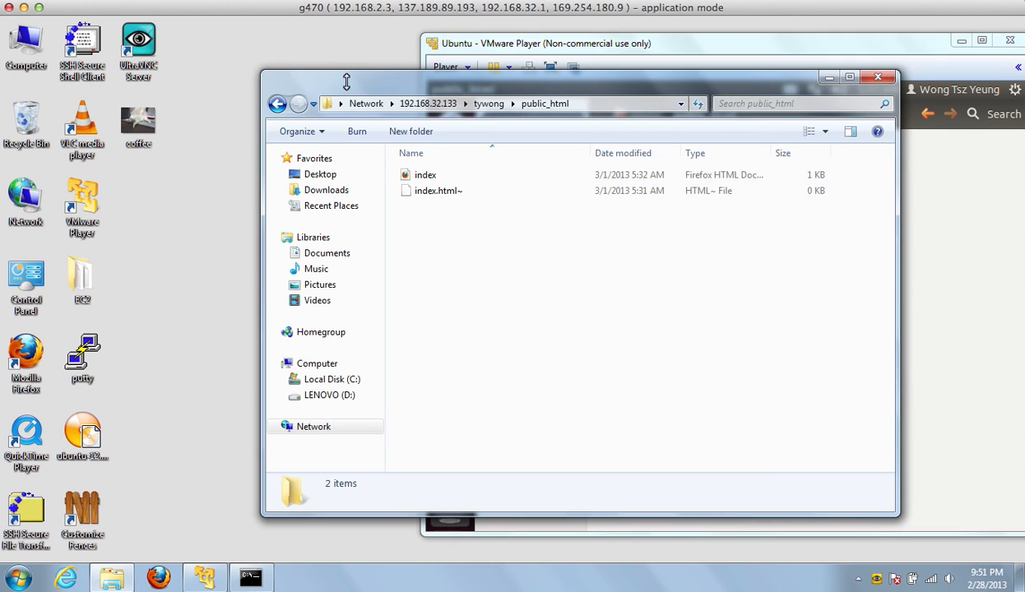
left_click(140, 115)
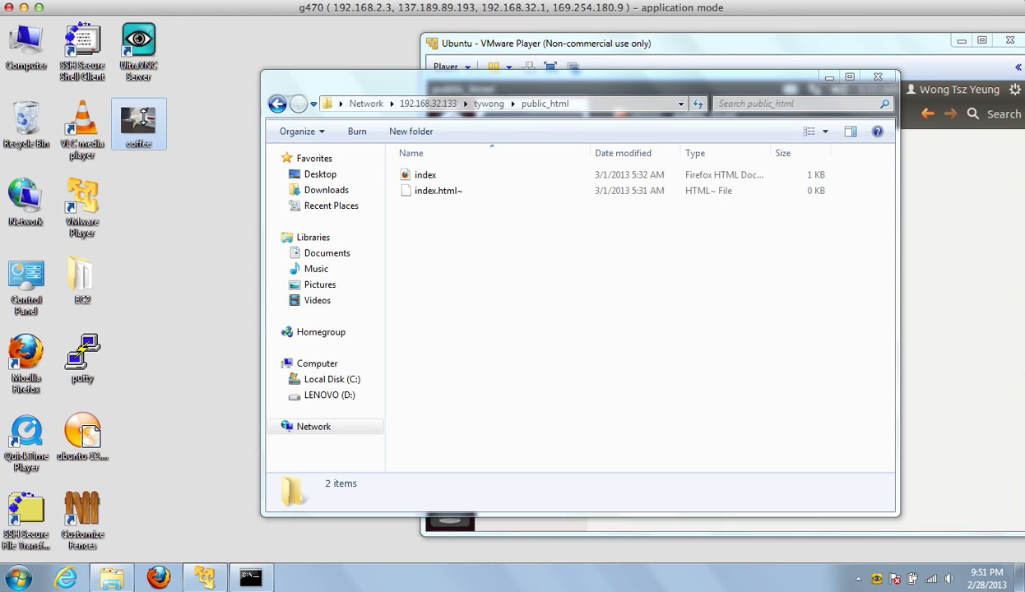
left_click_drag(140, 117, 436, 245)
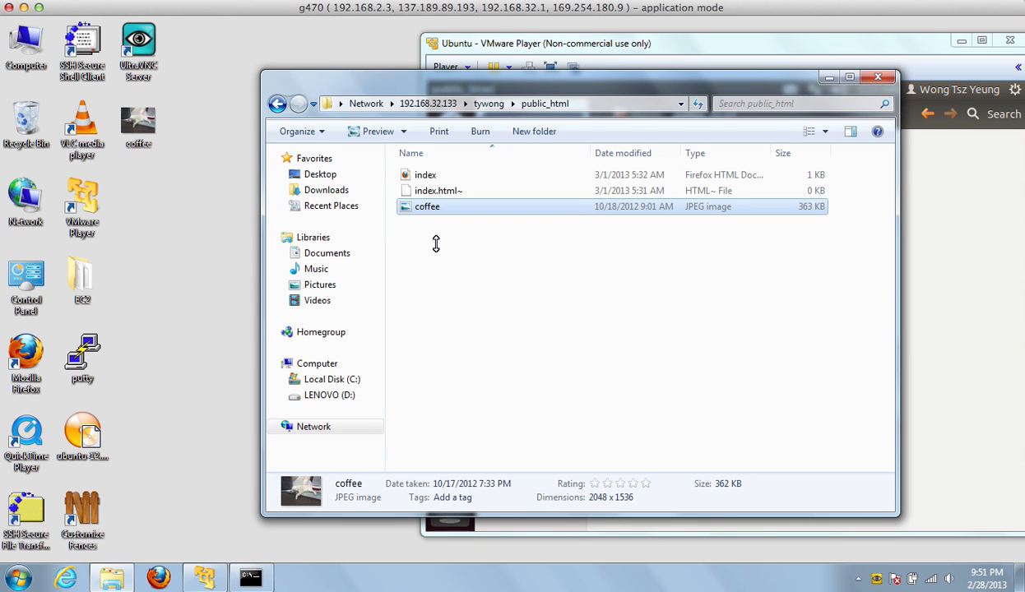
Deselect the copied coffee file and move Explorer aside to reveal Ubuntu's public_html folder.
left_click(452, 207)
left_click(468, 285)
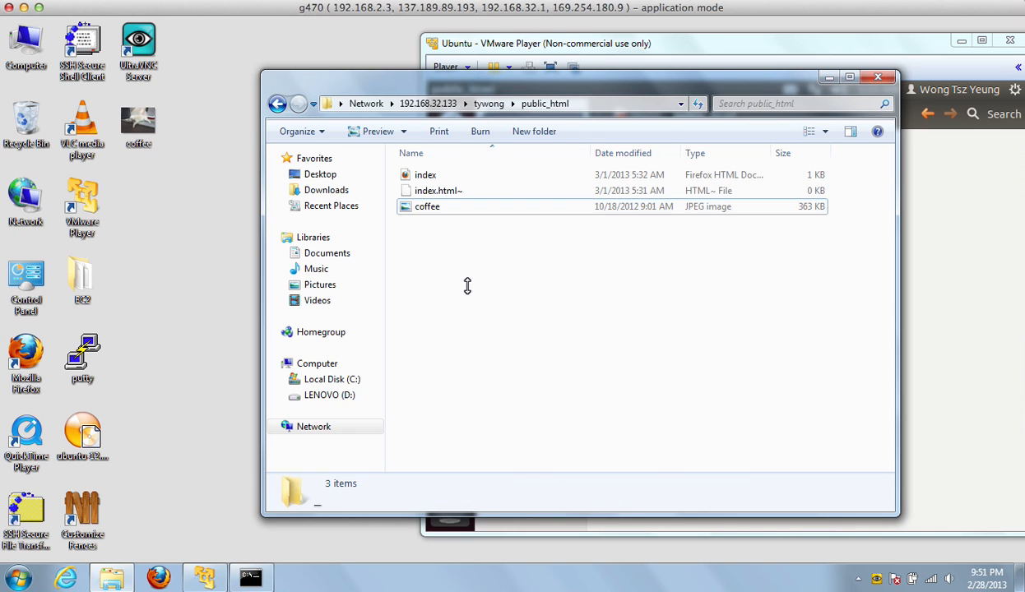
left_click_drag(442, 92, 284, 103)
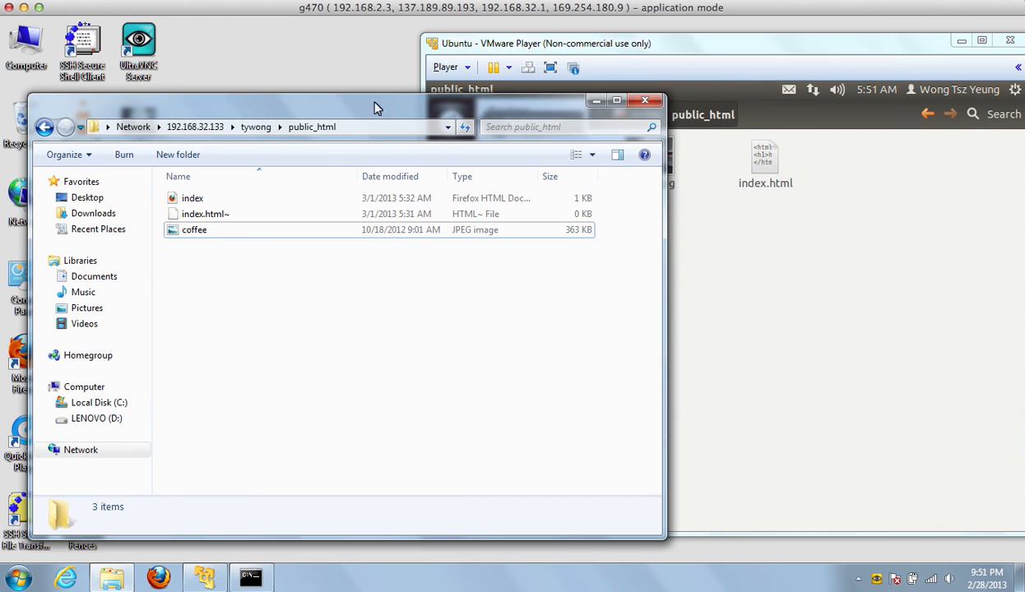
Preview coffee.jpg (371.1 kB) in Ubuntu's public_html to confirm the dog photo, then return to Windows Explorer.
left_click(732, 232)
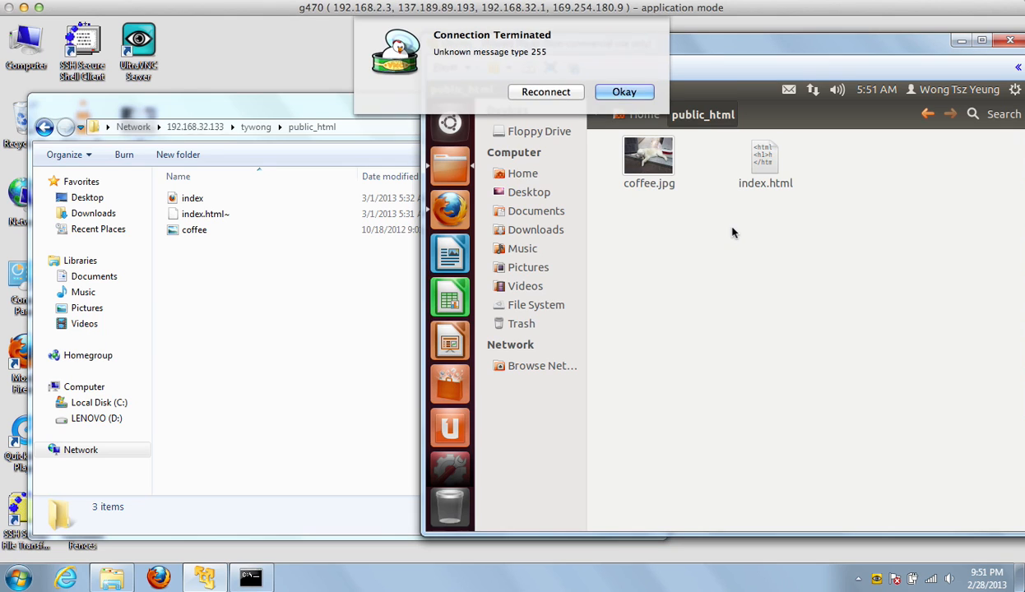
left_click(546, 93)
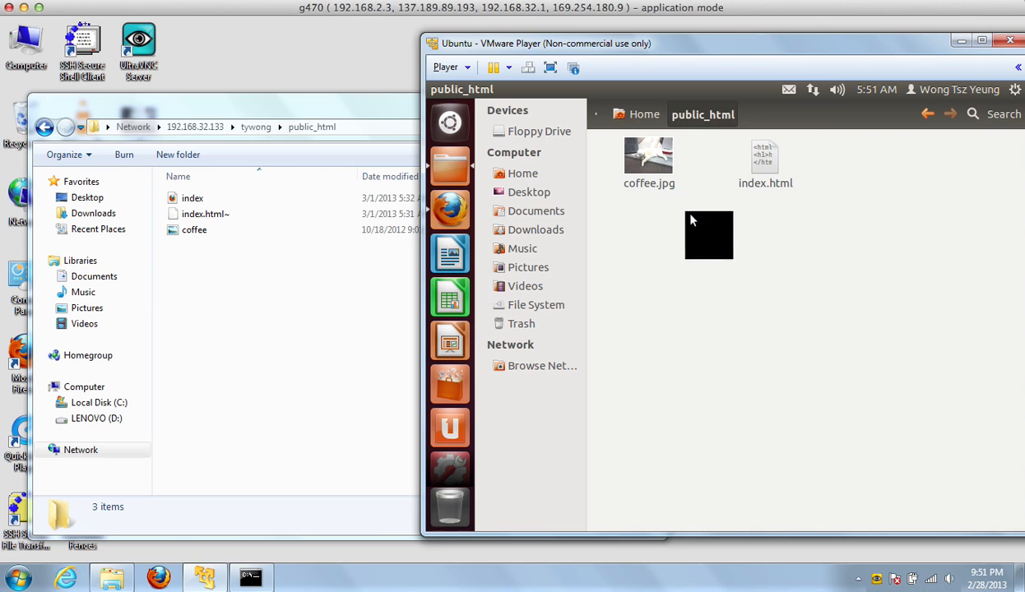
left_click(663, 179)
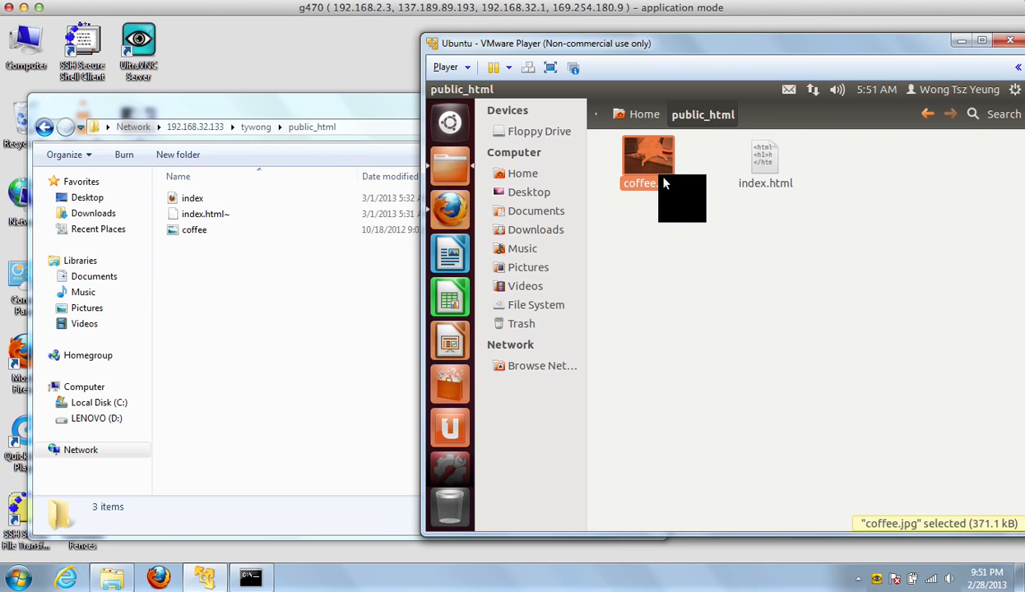
double_click(665, 184)
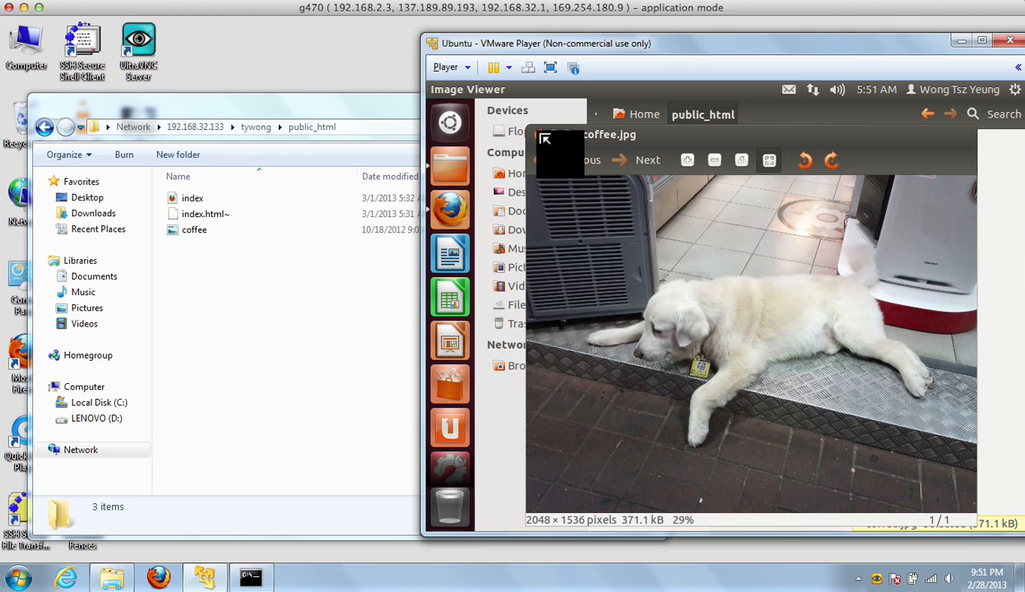
left_click(544, 139)
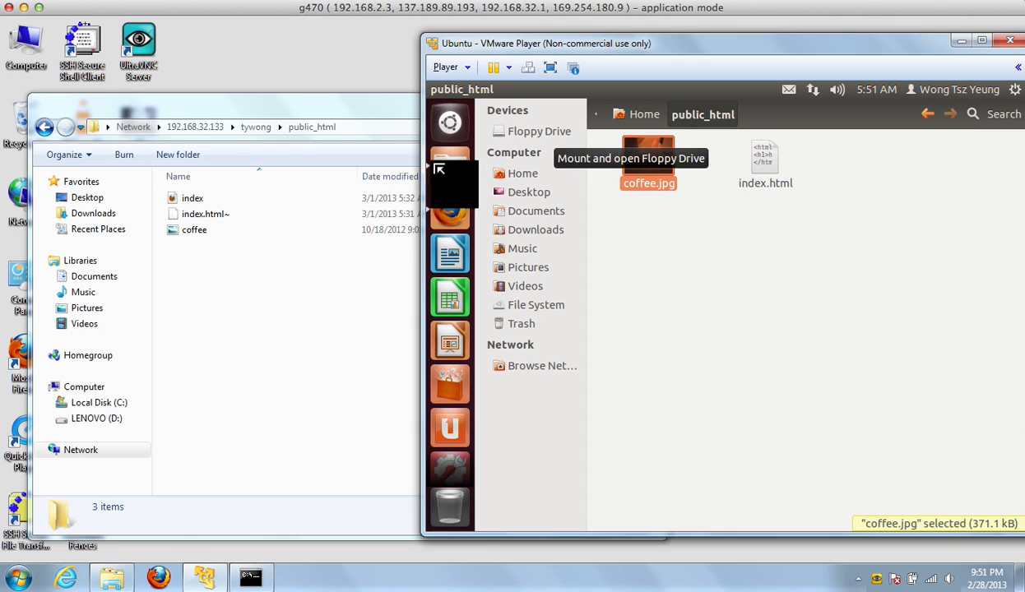
left_click(328, 305)
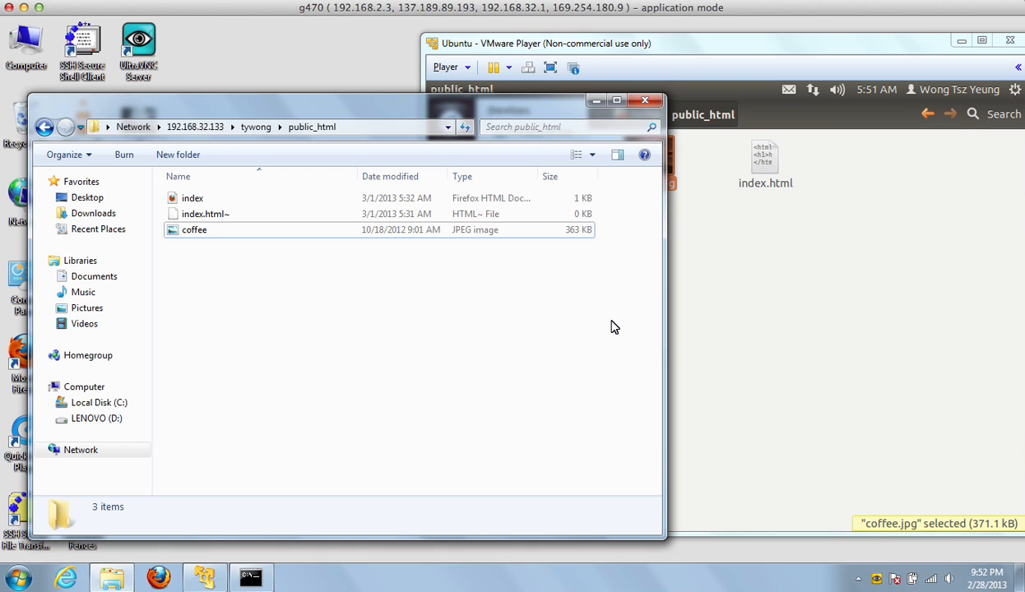
Open the share's 36-byte index file with Edit with Notepad++ from its context menu.
right_click(201, 204)
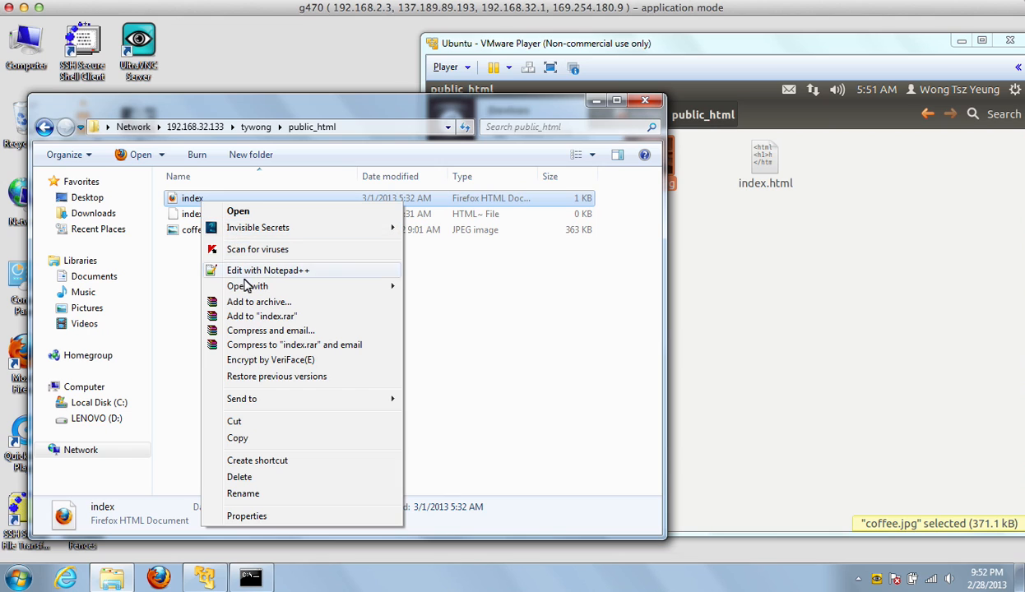
mouse_move(247, 289)
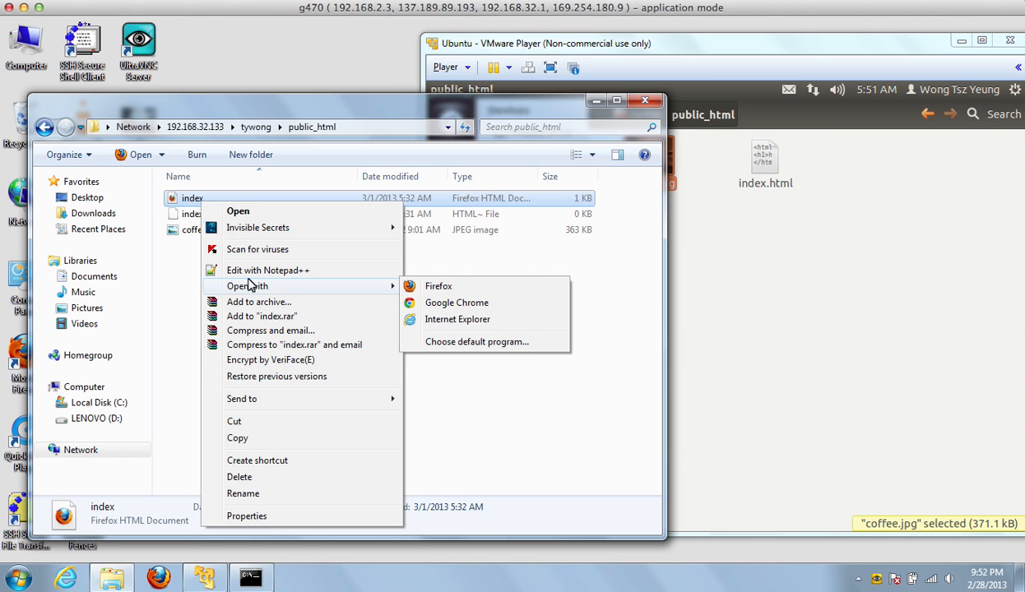
left_click(252, 275)
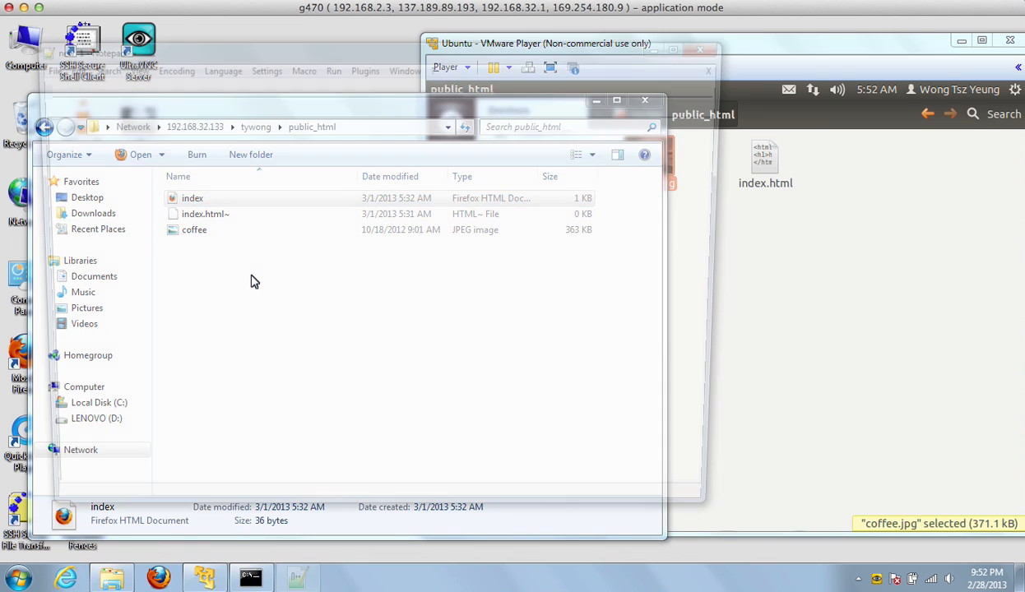
Add an <hr> line below the hello world heading in index.html.
left_click(216, 141)
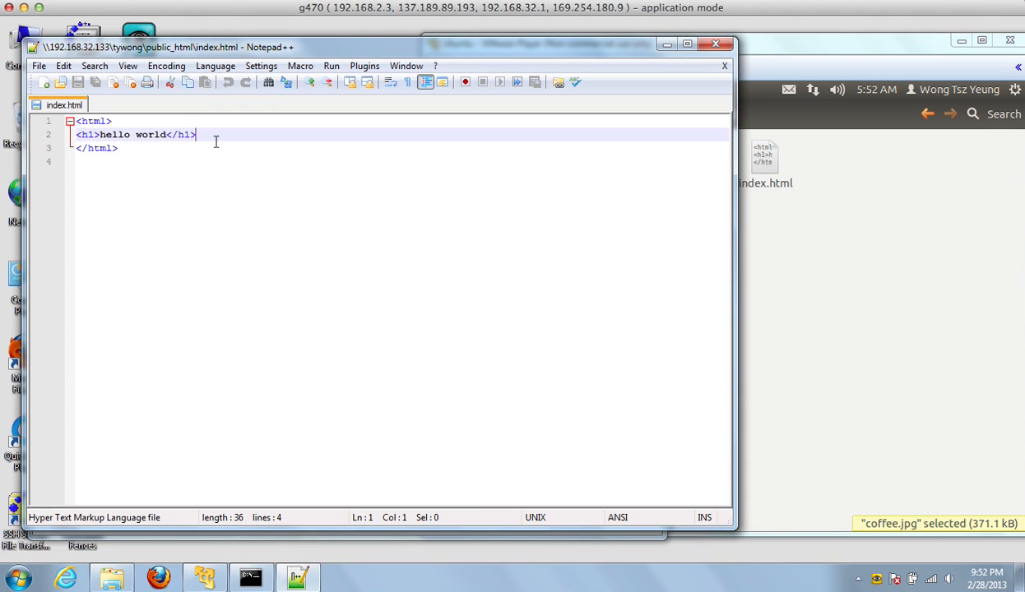
key("Return")
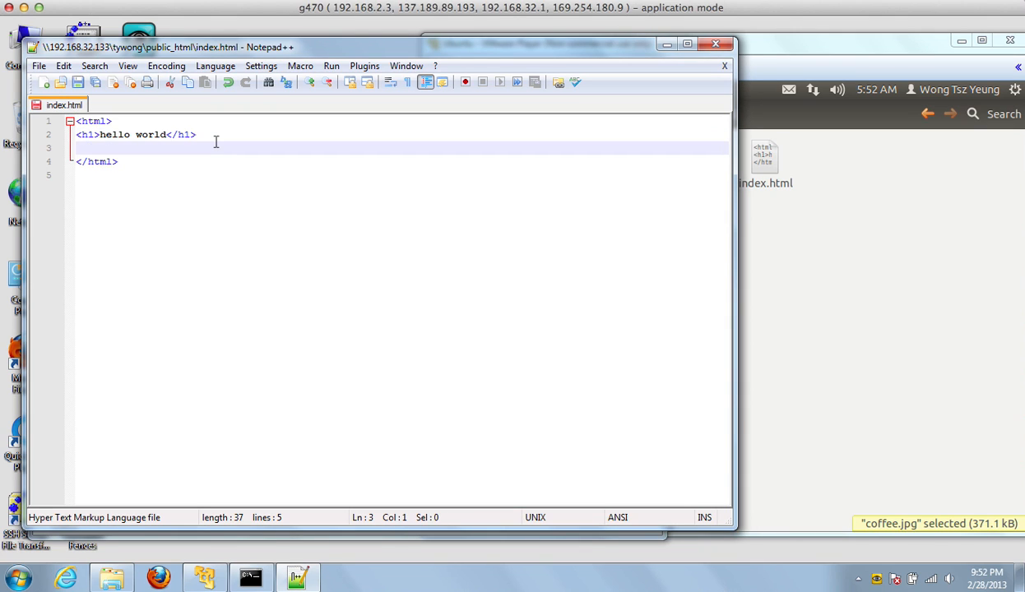
type("<hr")
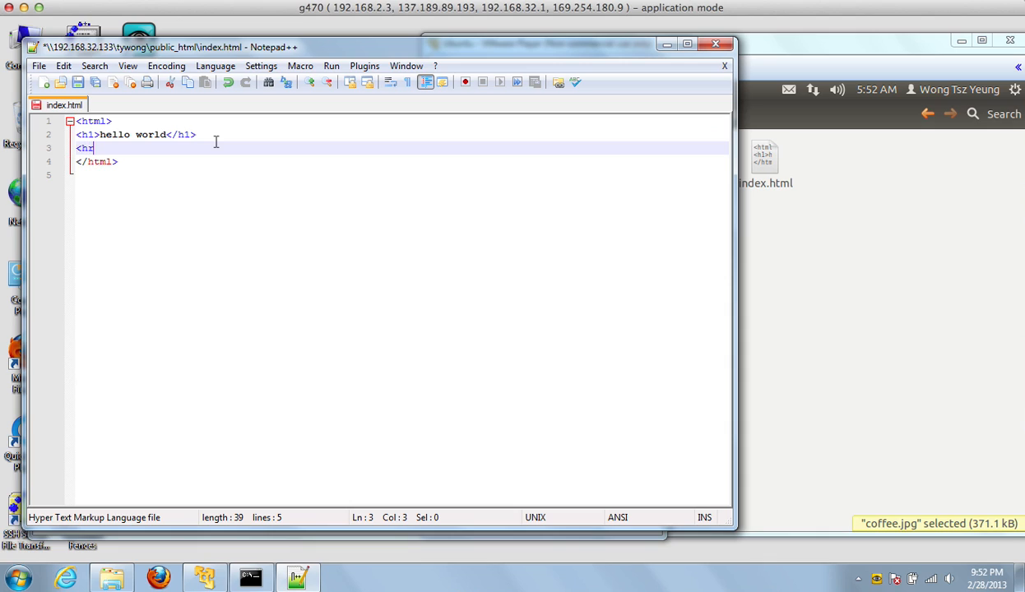
key("BackSpace")
key("BackSpace")
type("hr>")
Add <img src="coffee.jpg"> on the next line, save index.html and close Notepad++.
key("Return")
type("<img src")
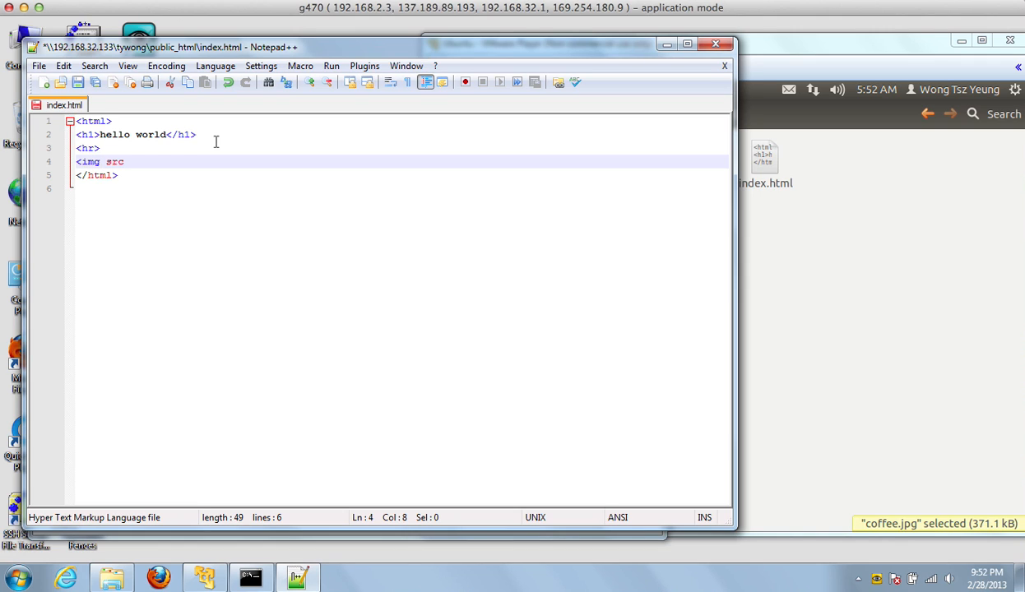
type(" =\"cooffee")
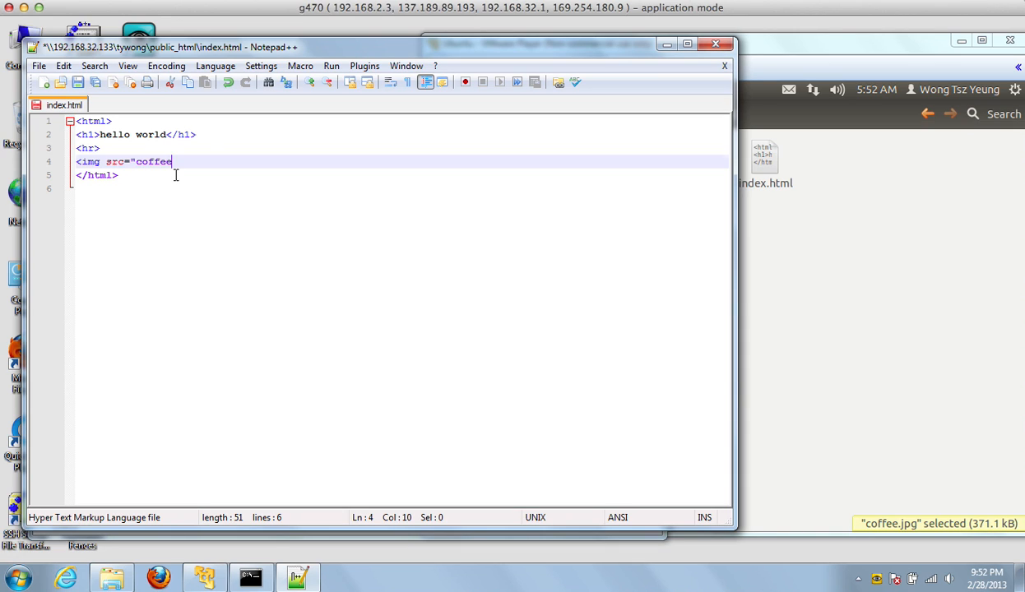
left_click(176, 176)
left_click(192, 165)
type(".jpg\">")
left_click(79, 84)
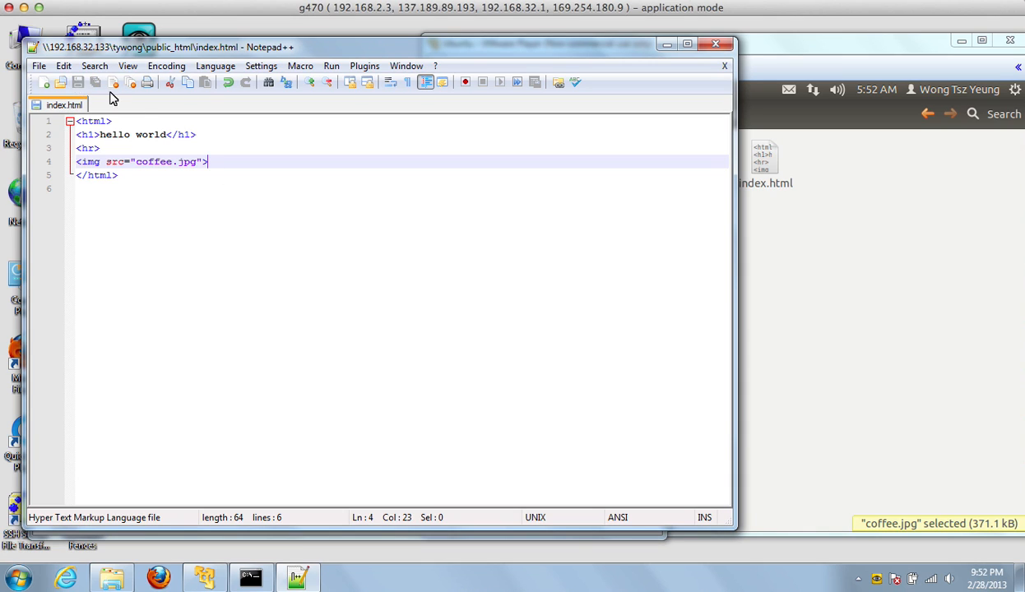
left_click(714, 45)
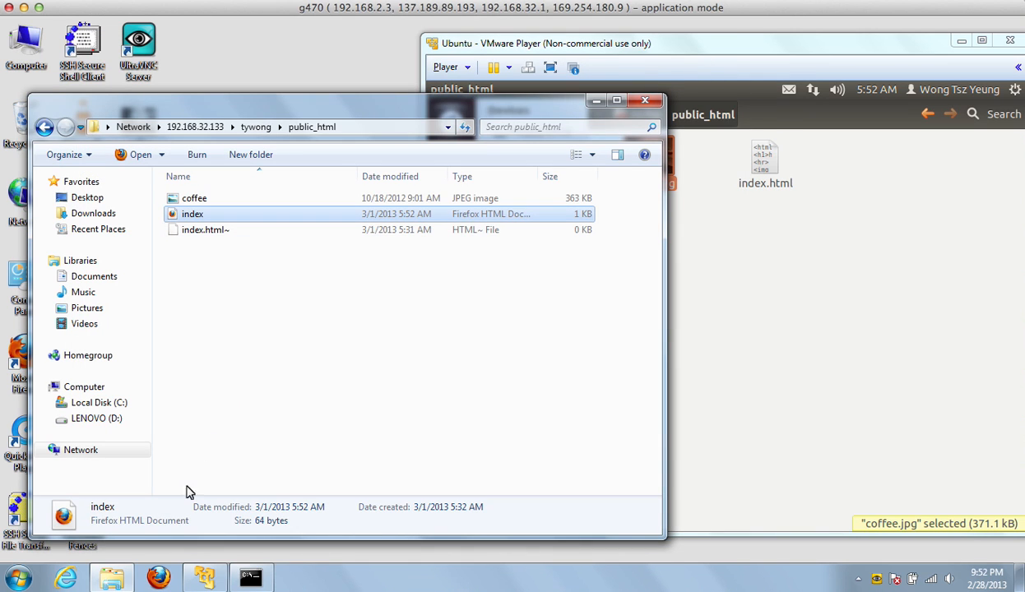
Launch Internet Explorer 9 and finish first-run setup with Don't use recommended settings.
left_click(65, 578)
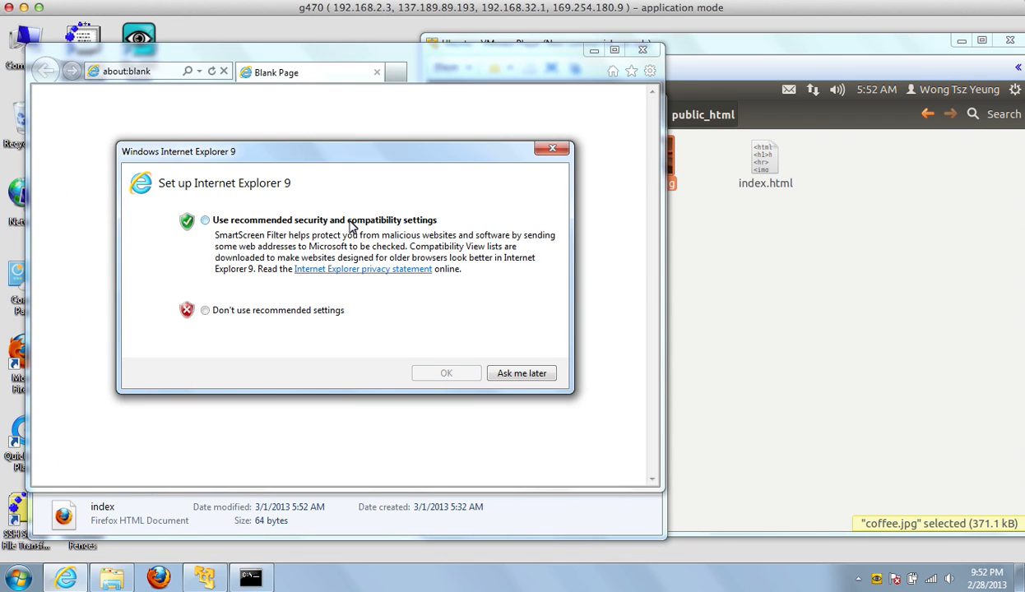
left_click(328, 312)
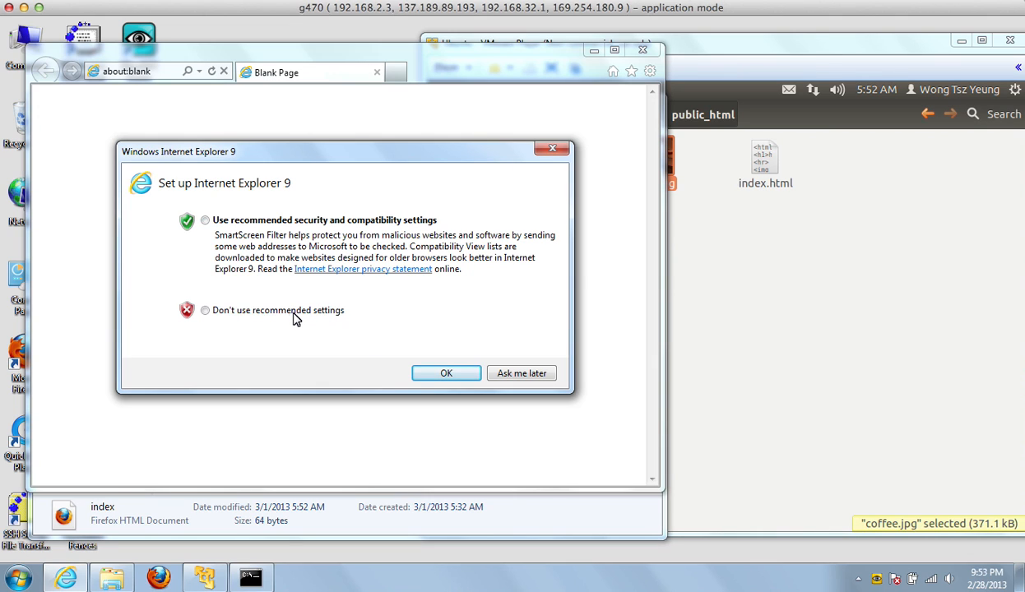
left_click(206, 312)
left_click(445, 379)
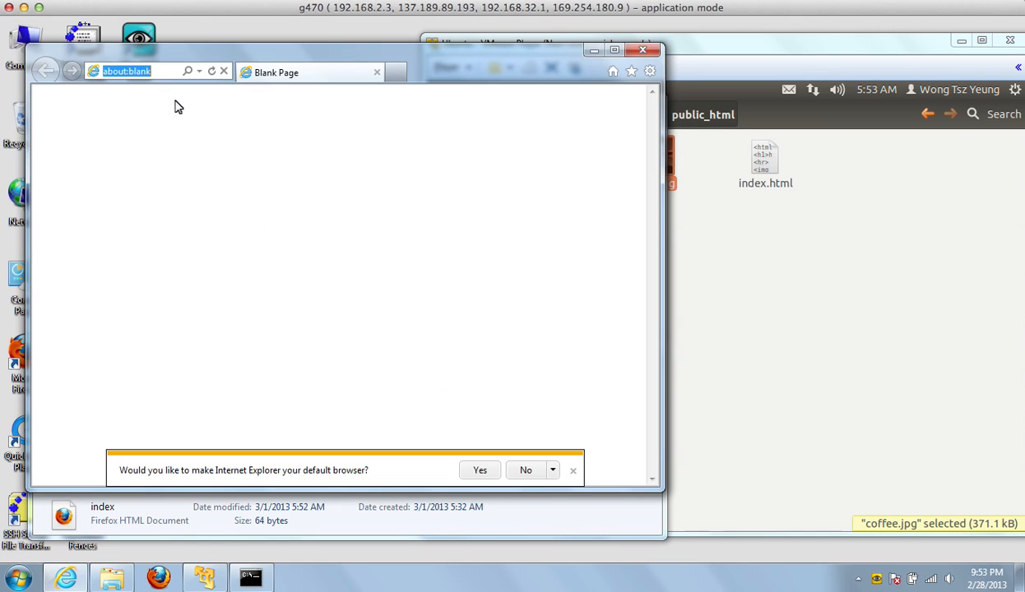
Enter 192.168.32.133/~ plus the username in the address bar, correcting the typo, and go.
type("192")
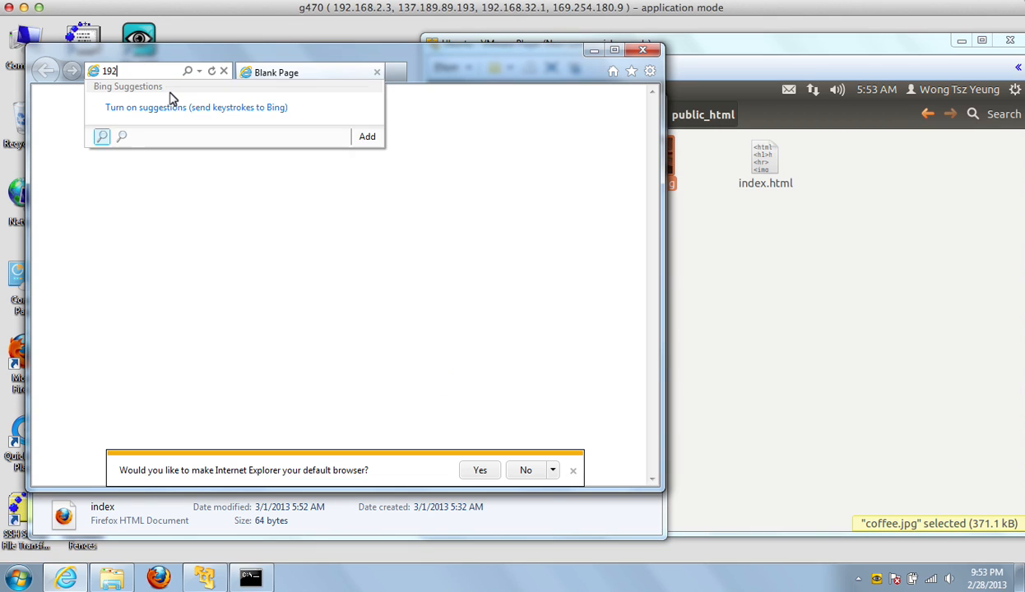
type(".168.")
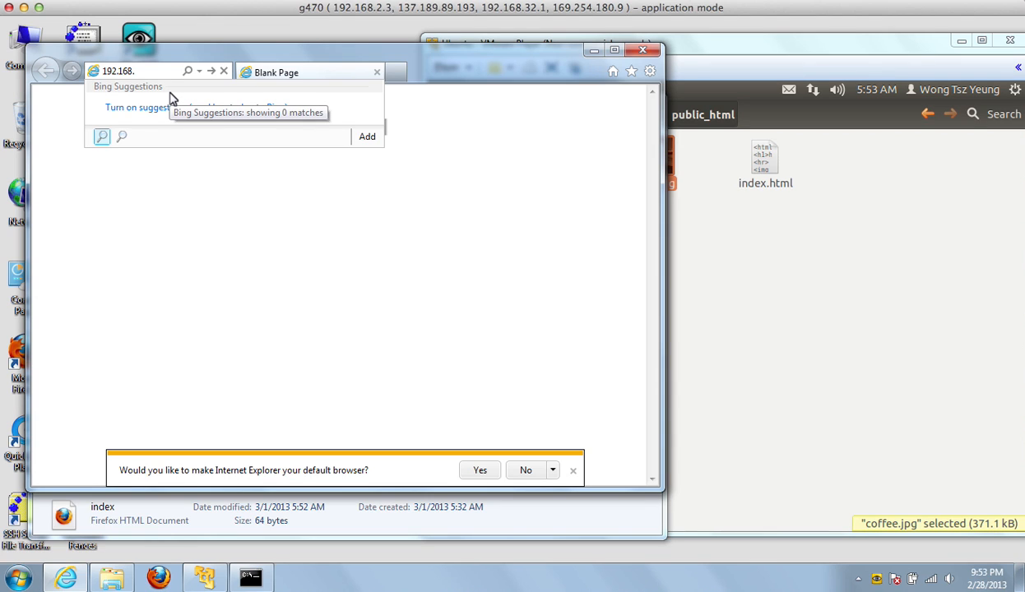
type("32.133/~tyowng")
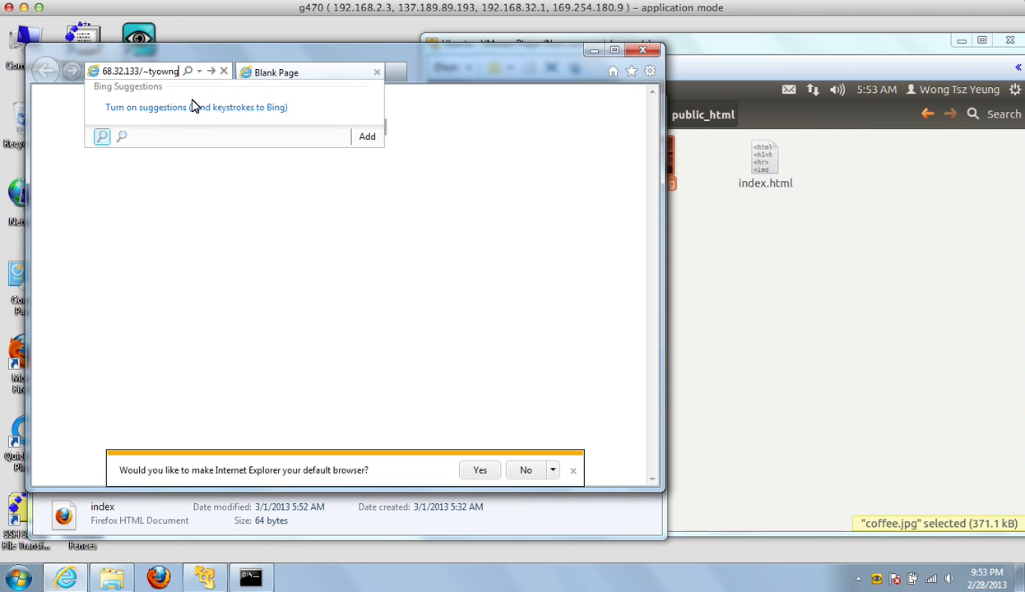
key("BackSpace")
key("BackSpace")
key("BackSpace")
key("BackSpace")
type("wong")
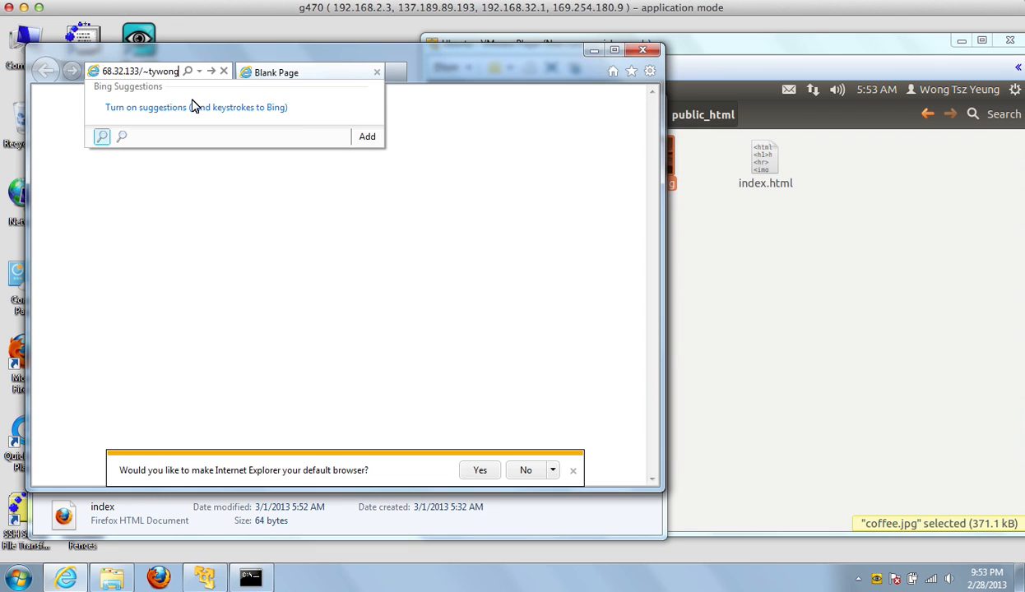
key("Return")
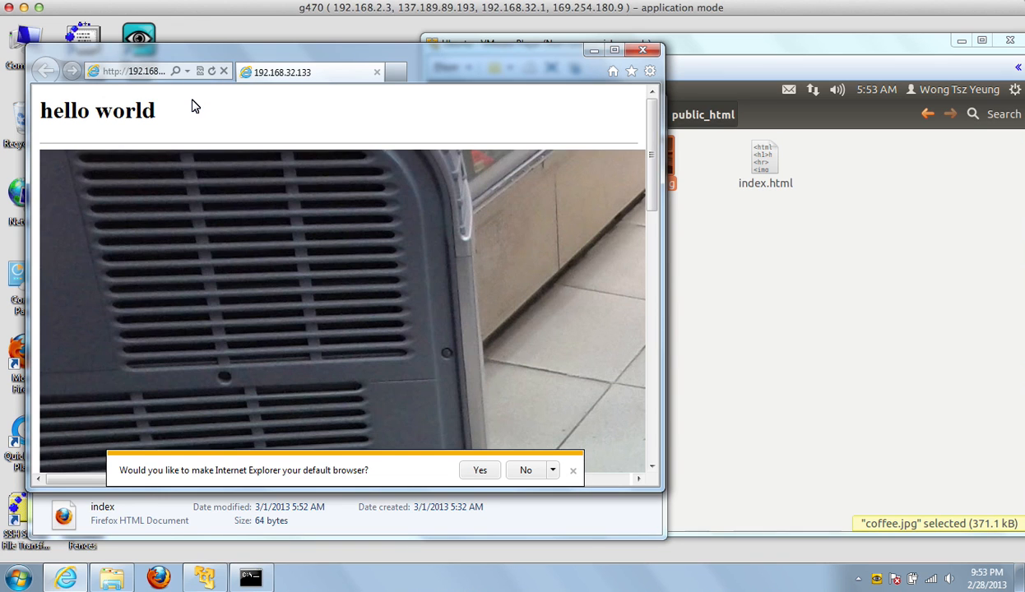
Decline the default-browser offer, scroll down to view the coffee photo, then close Internet Explorer.
left_click(523, 472)
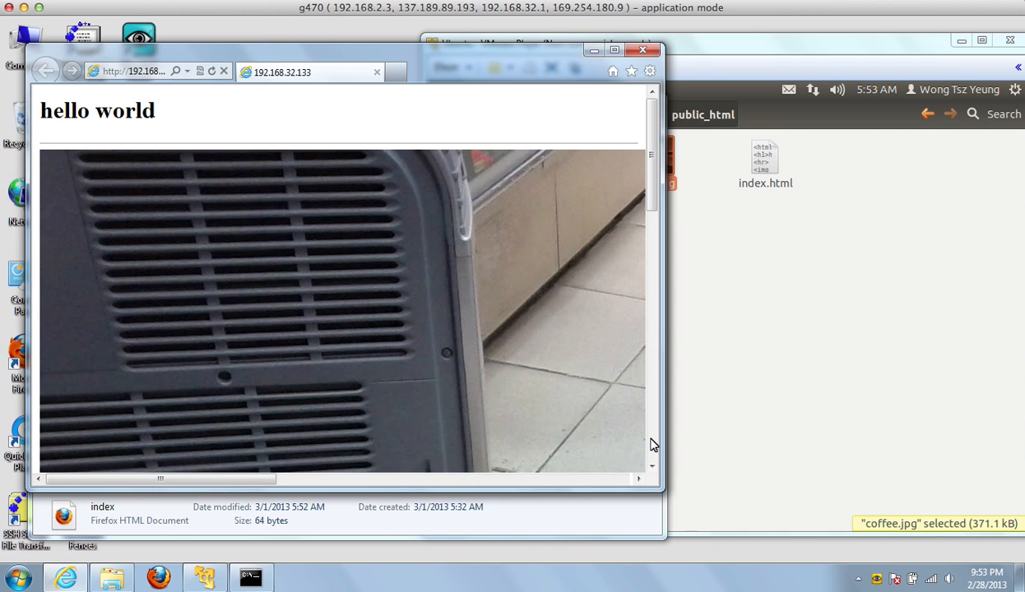
scroll(654, 444, "down", 4)
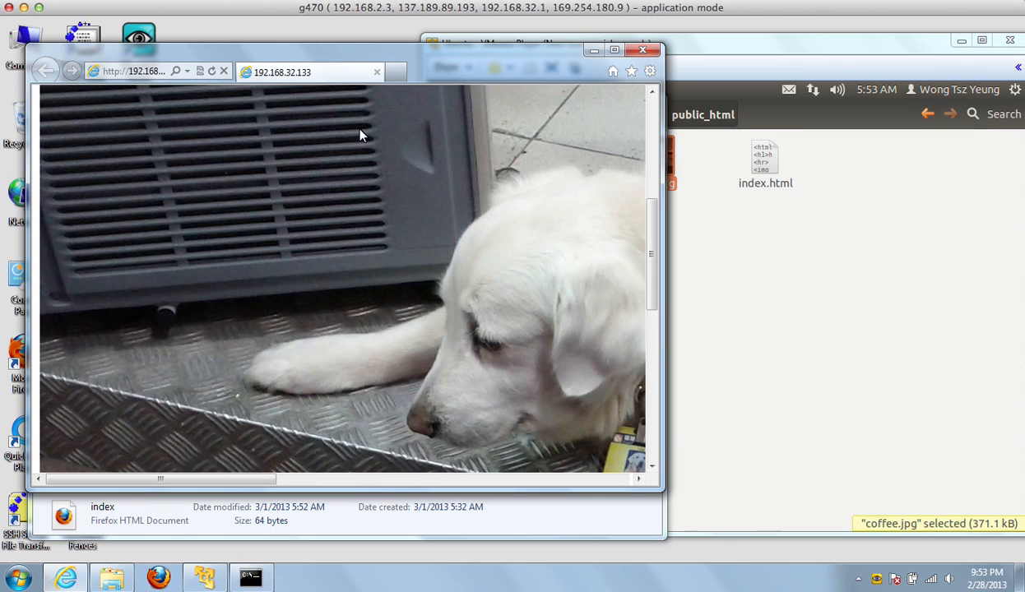
left_click(638, 53)
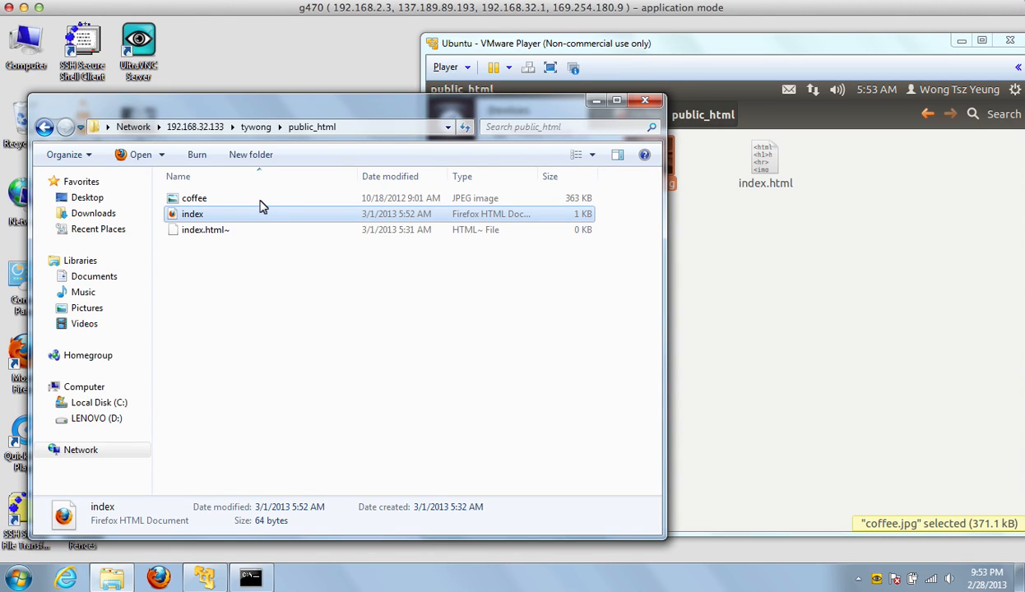